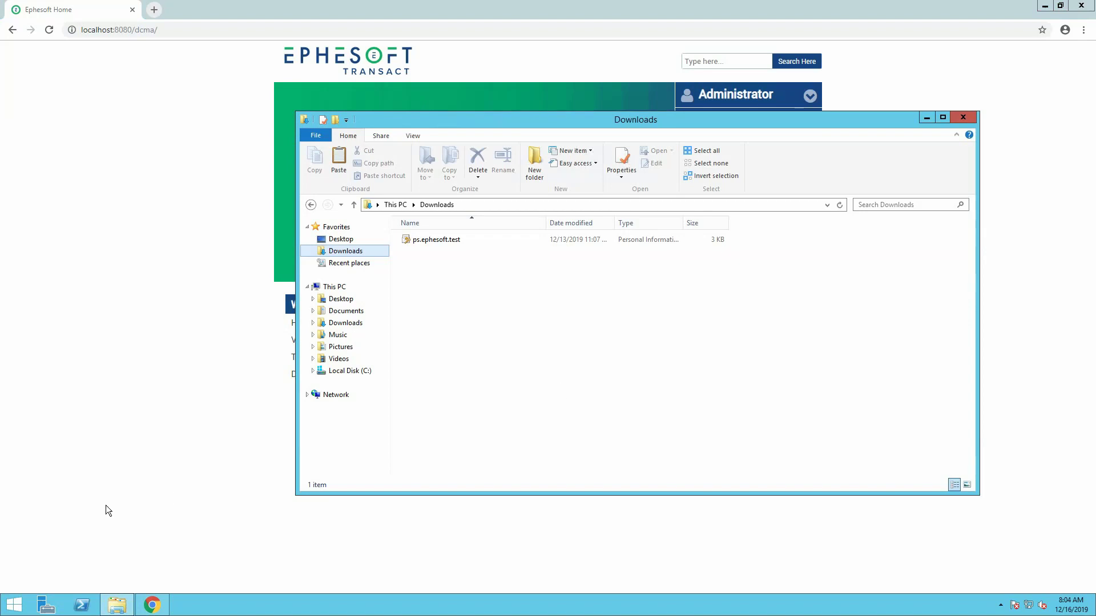
Open a Command Prompt with administrator rights and place its window over the Downloads folder window
right_click(16, 604)
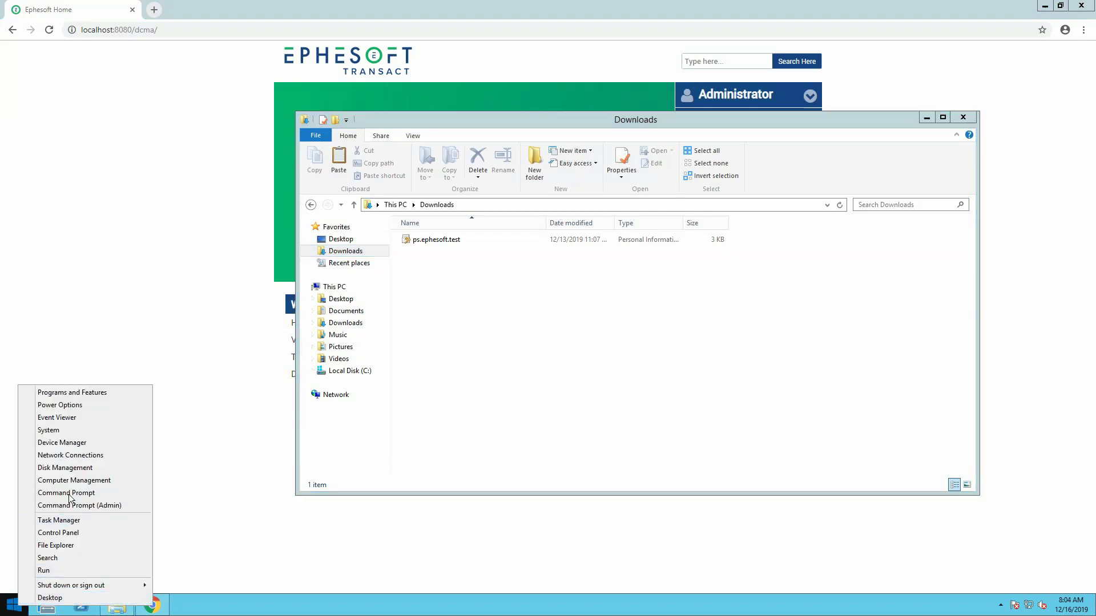
click(88, 503)
drag(276, 94, 614, 282)
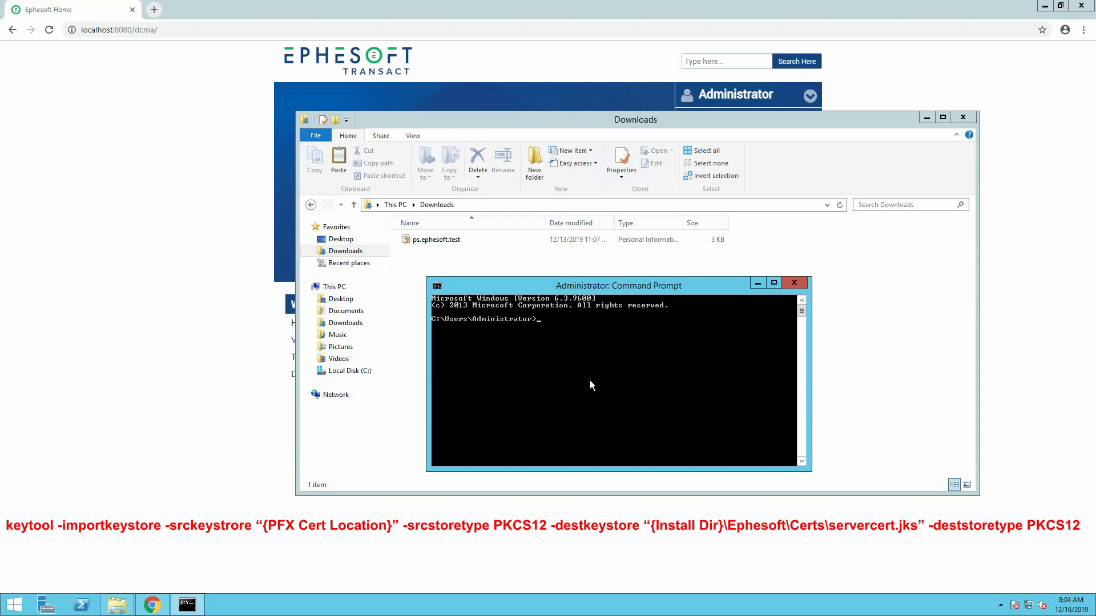
Run keytool -importkeystore -srckeystore C:\Users\Administrator\Downloads\ps.ephesoft.test.pfx -srcstoretype PKCS12 -destkeystore C:\Ephesoft\Certs\servercert.jks -deststoretype PKCS12
text(keytool -)
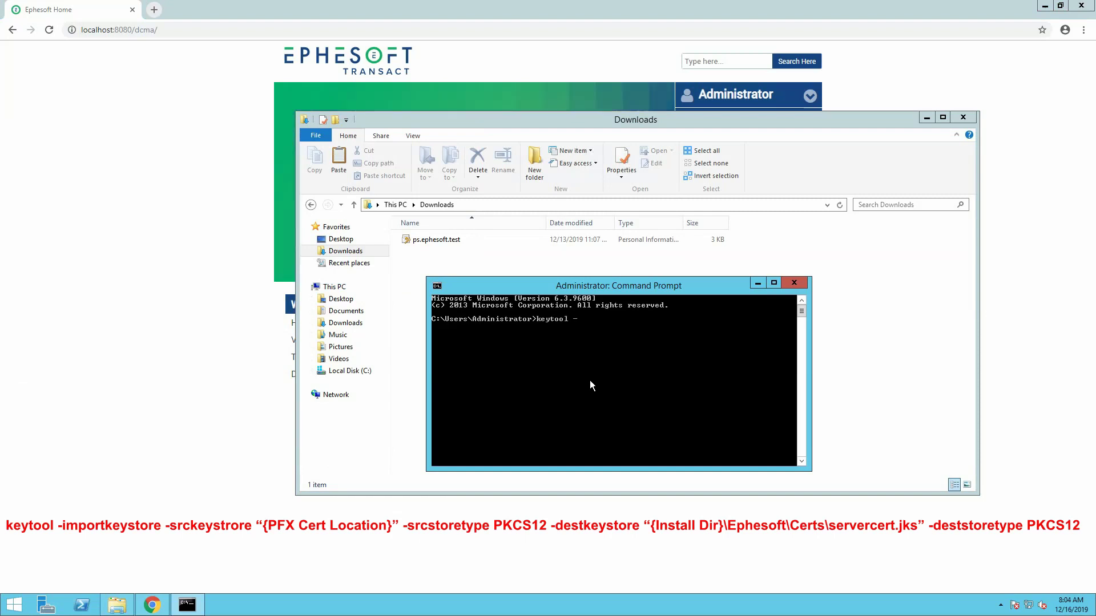
text(importkeystore)
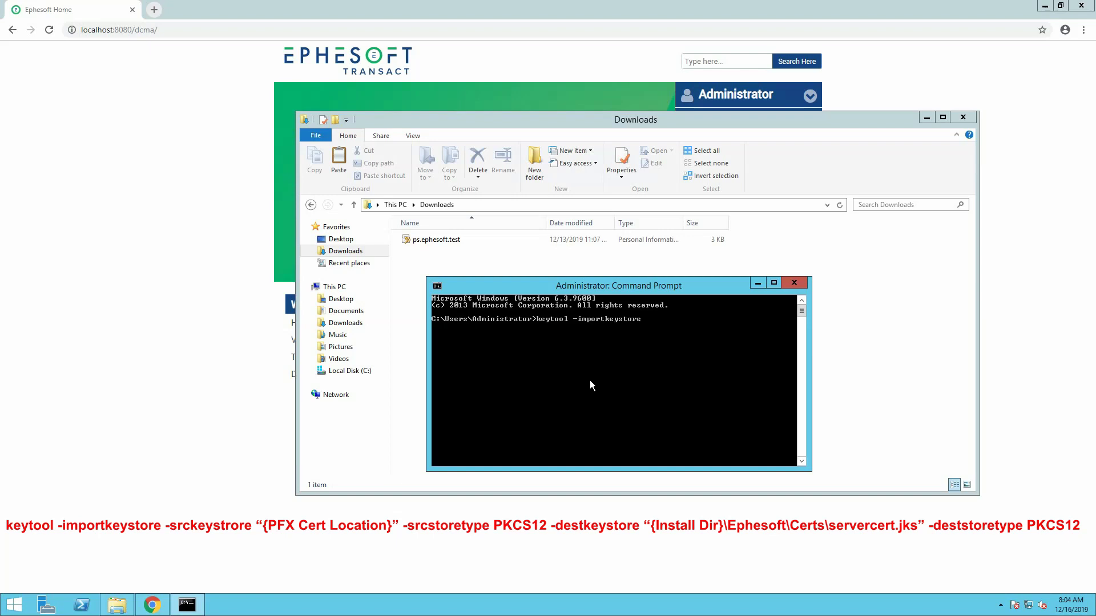
text( -srckey)
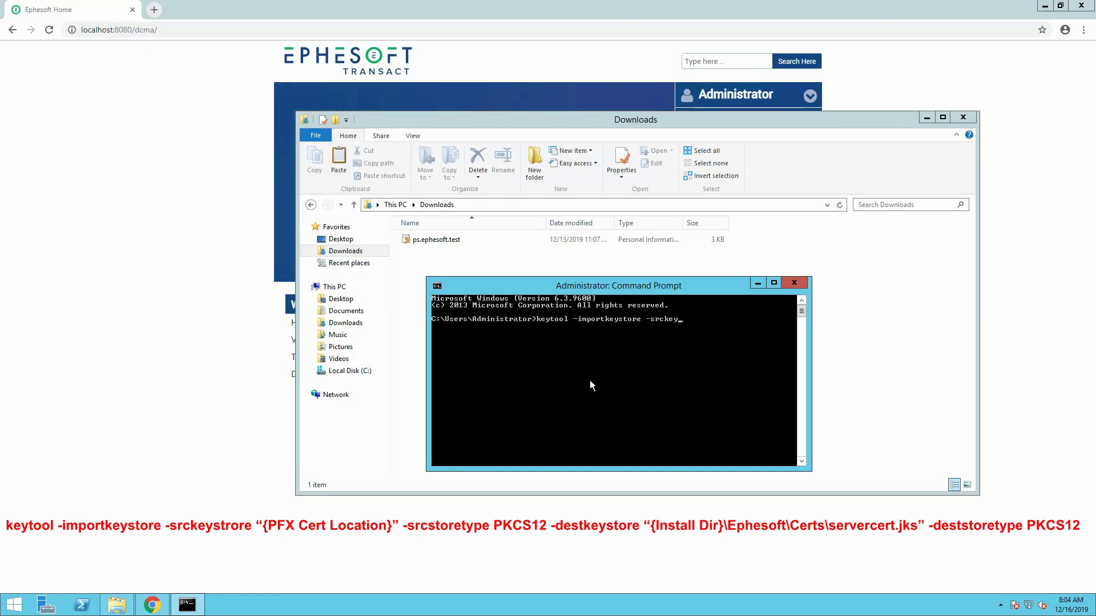
text(store )
text(C:\Us)
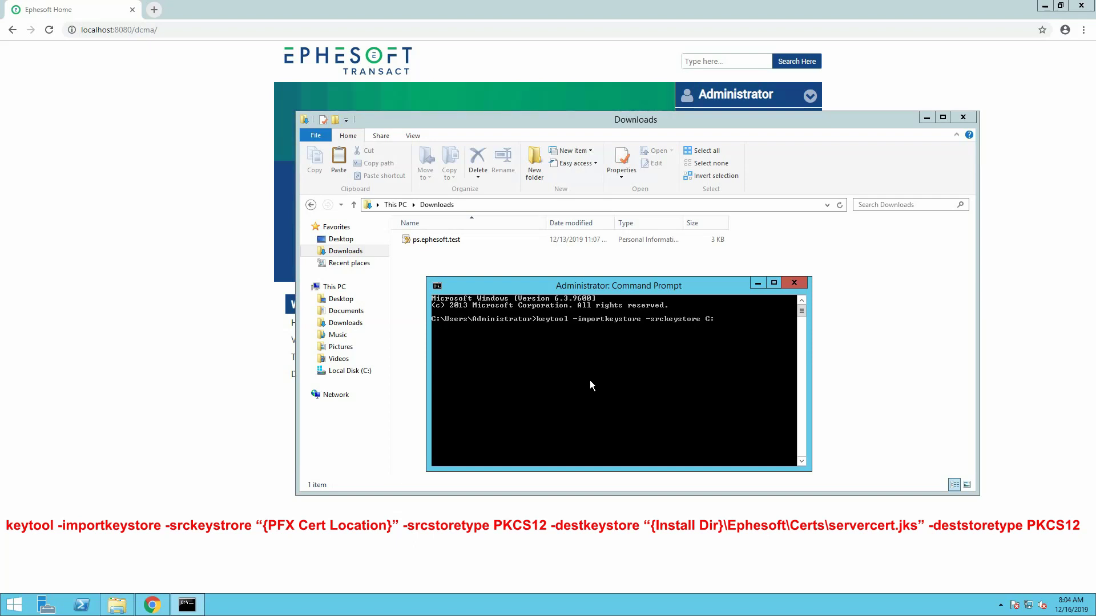
text(ers\)
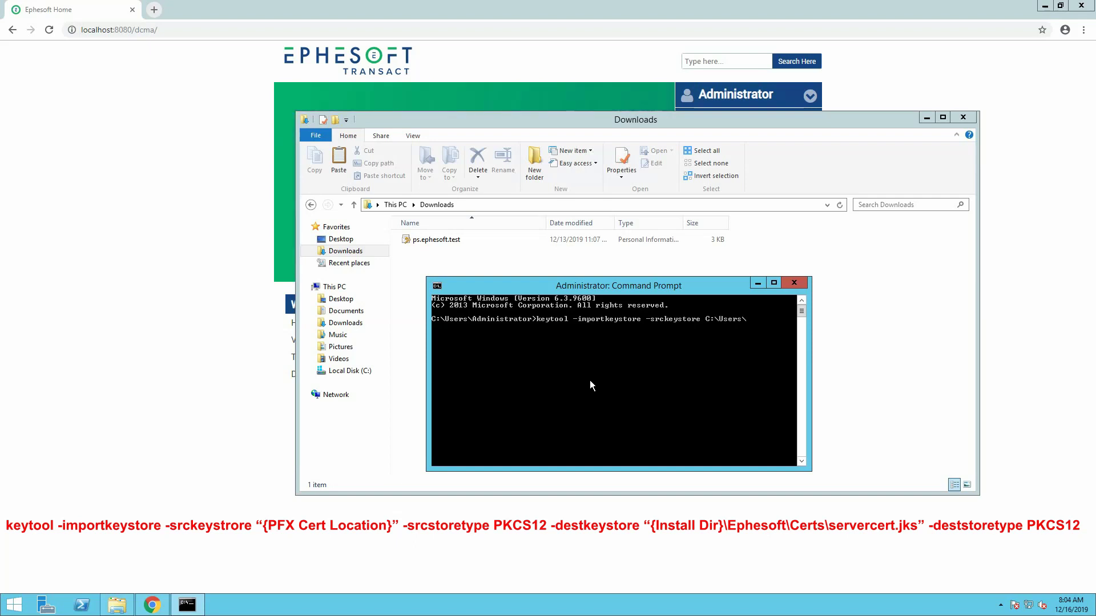
text(Administrator\Downloads\)
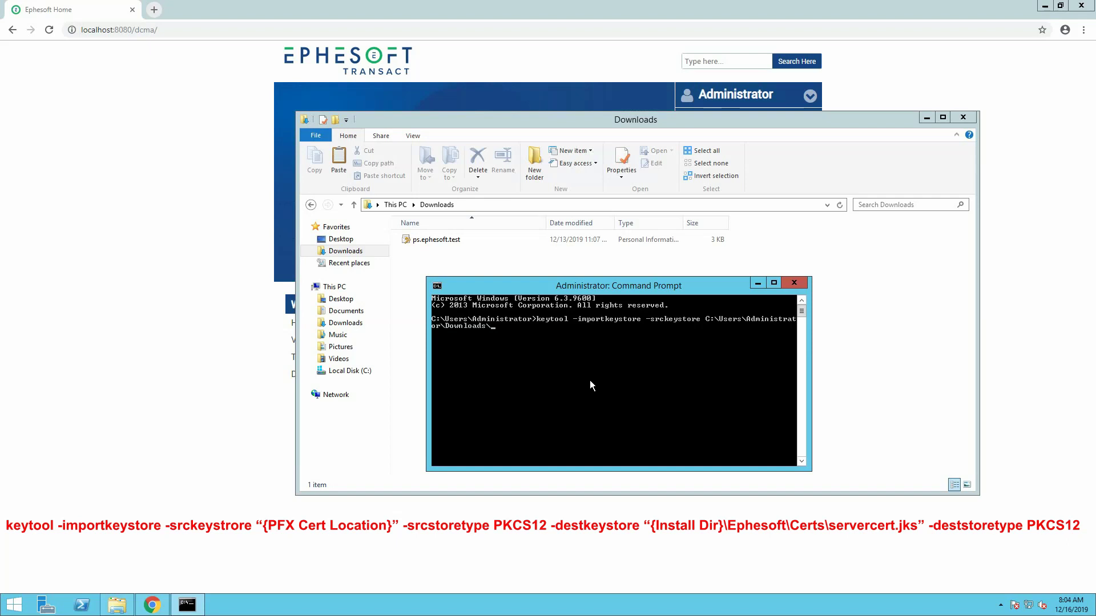
text(ps.ephesoft.test.pfx -srcstoretype PKCS12 -destkeystore C:\Ephesoft\Certs\servercert.jks -)
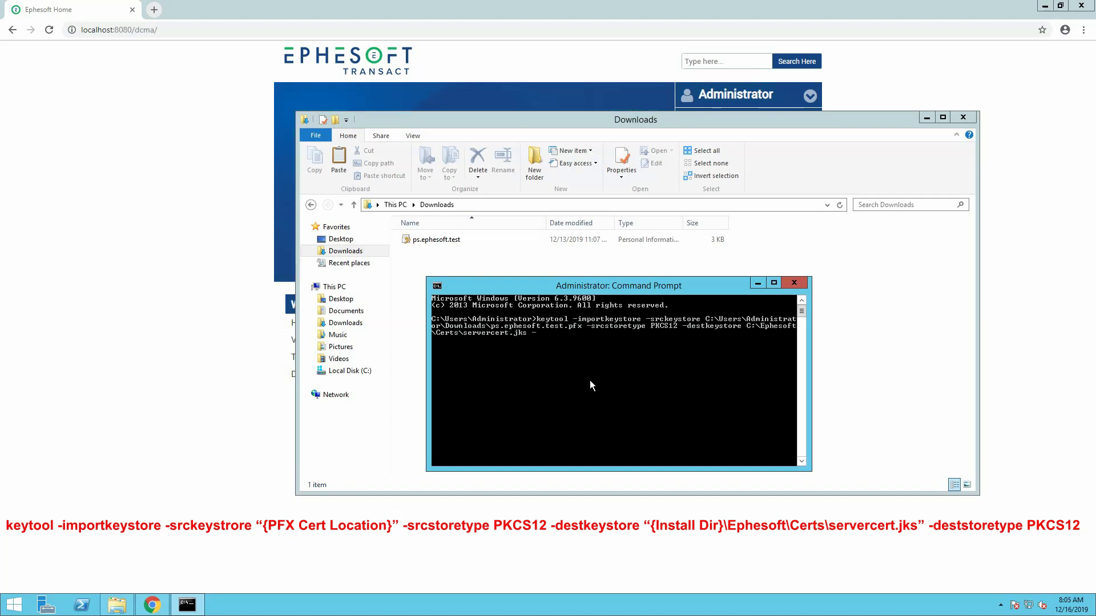
text(deststoretype PKCS)
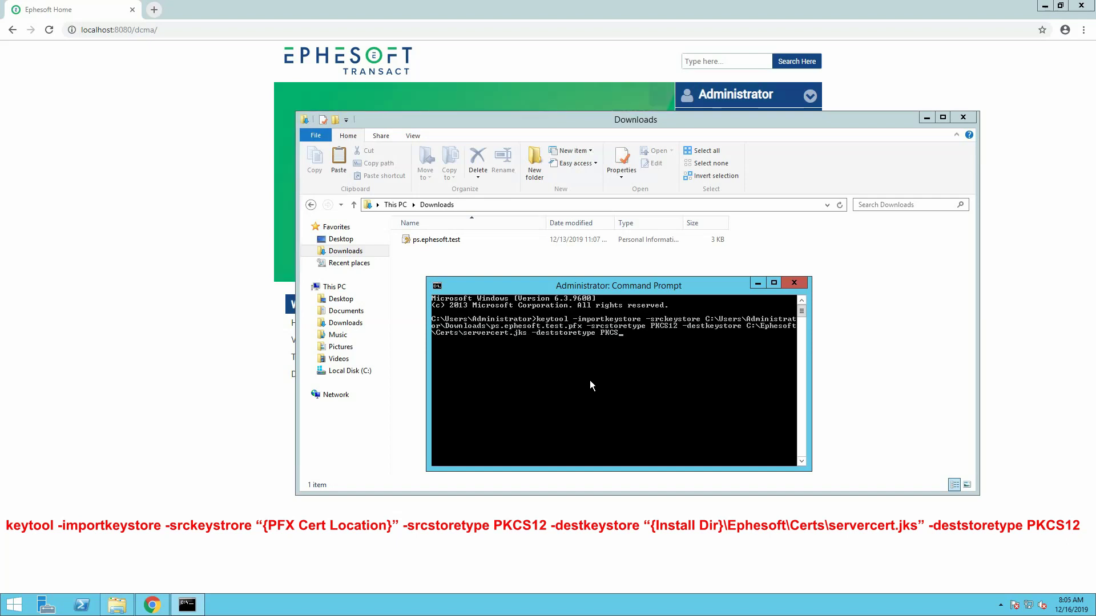
text(12)
key(Return)
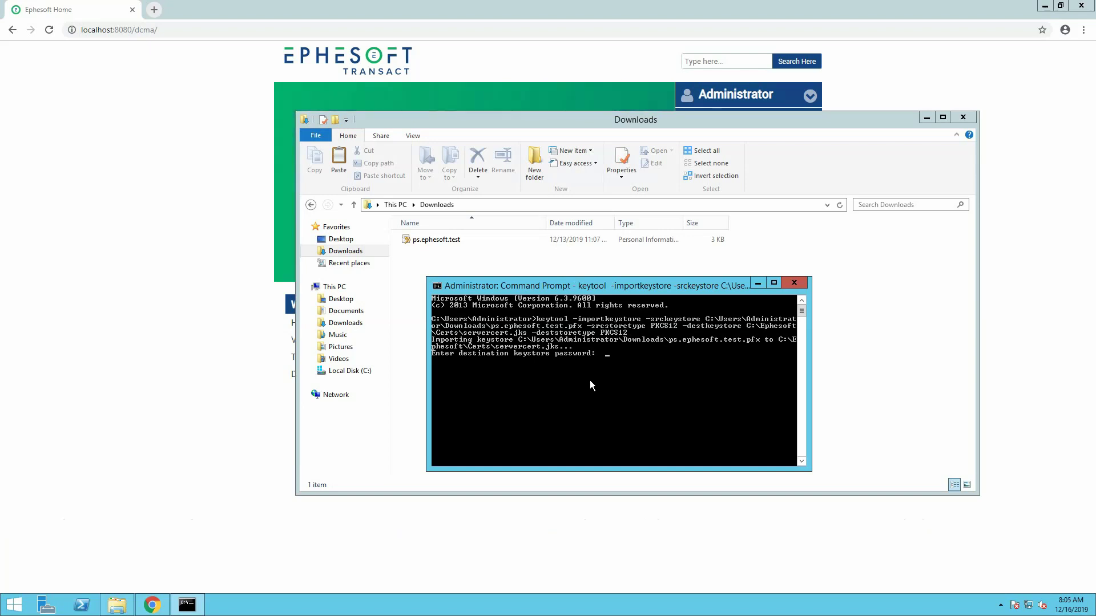
Enter and confirm the destination keystore password, supply the source keystore password, and close the Command Prompt
key(Return)
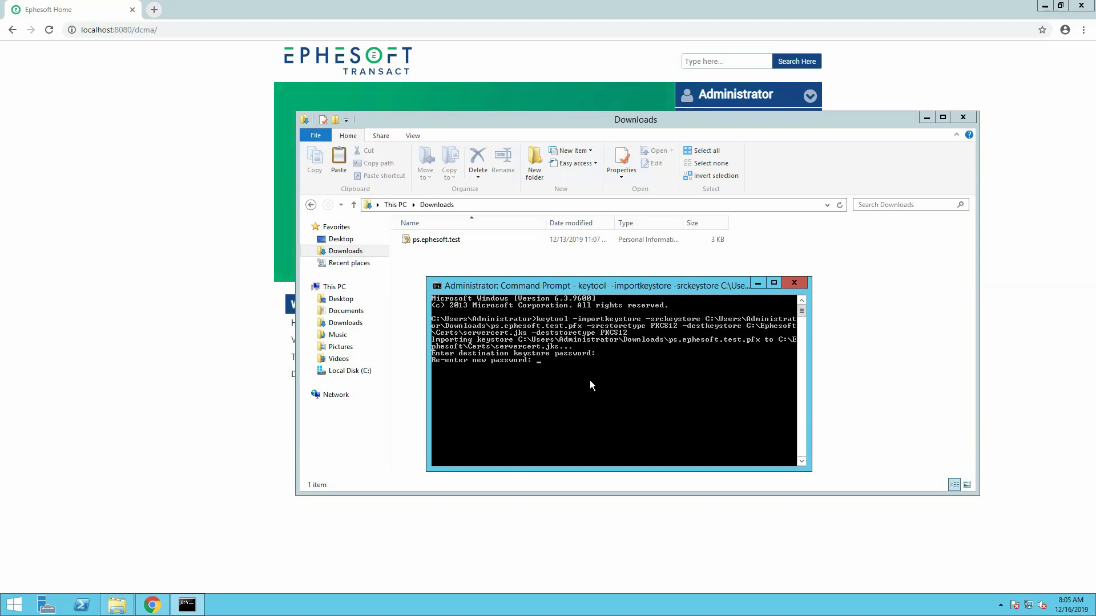
key(Return)
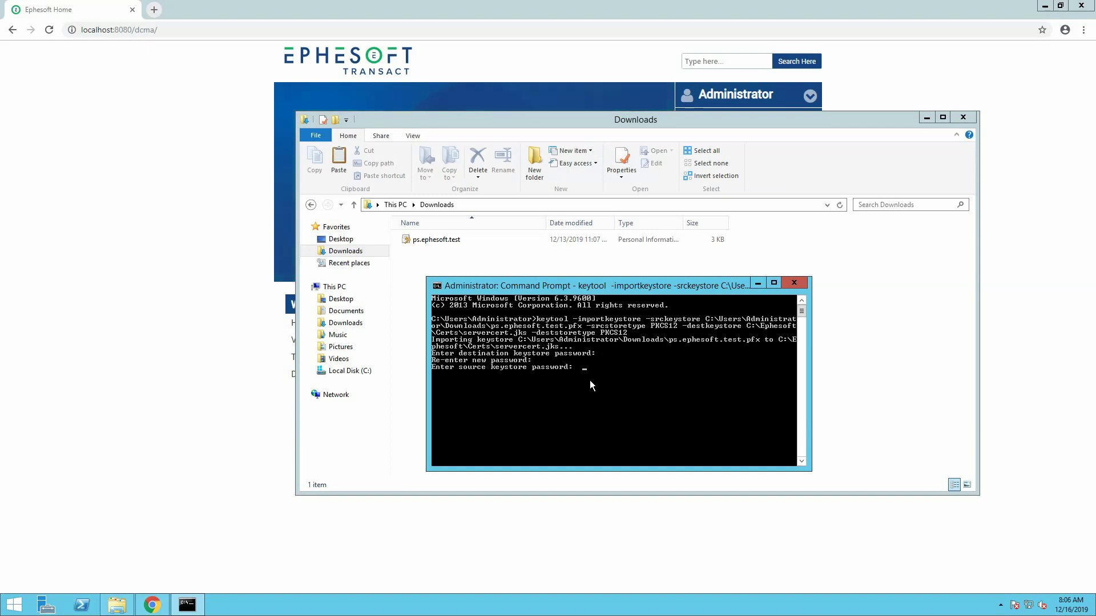
key(Return)
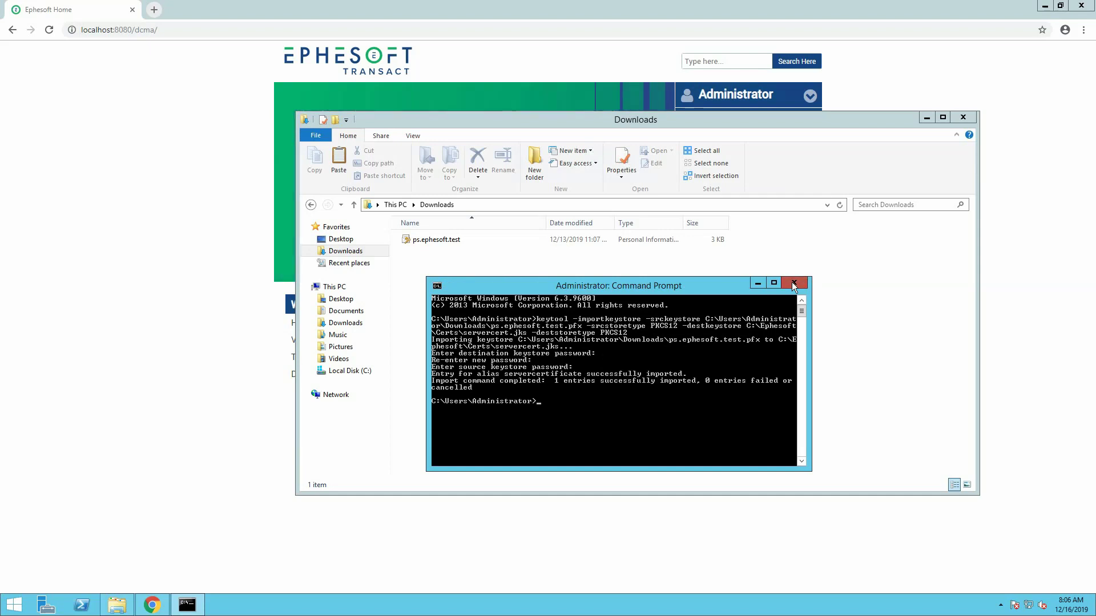
click(793, 283)
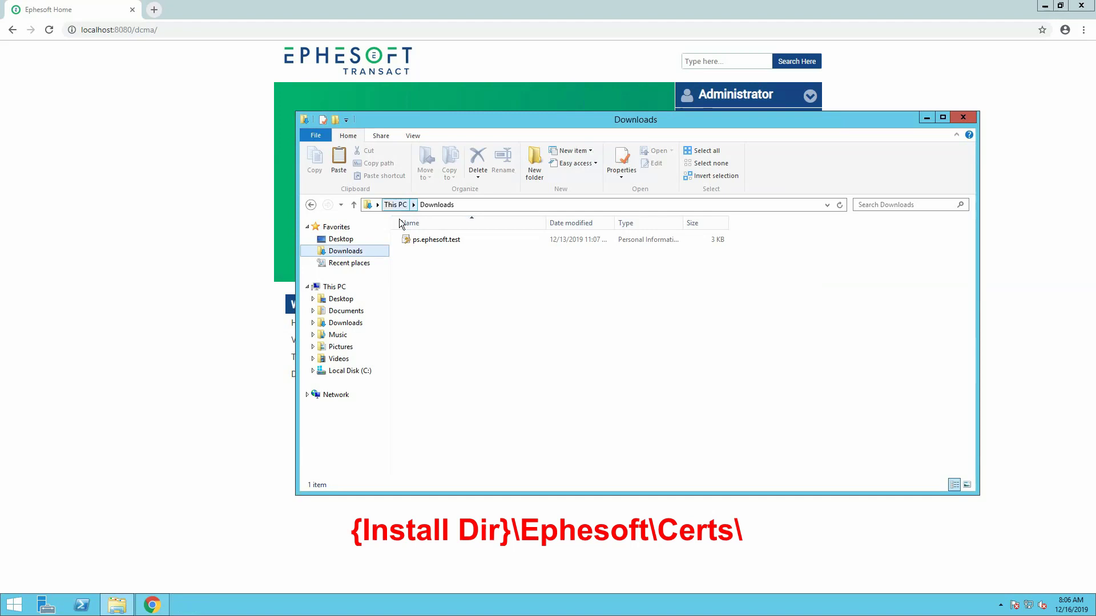
Browse to C:\Ephesoft\Certs and check for the servercert.jks keystore file
click(350, 371)
double_click(432, 240)
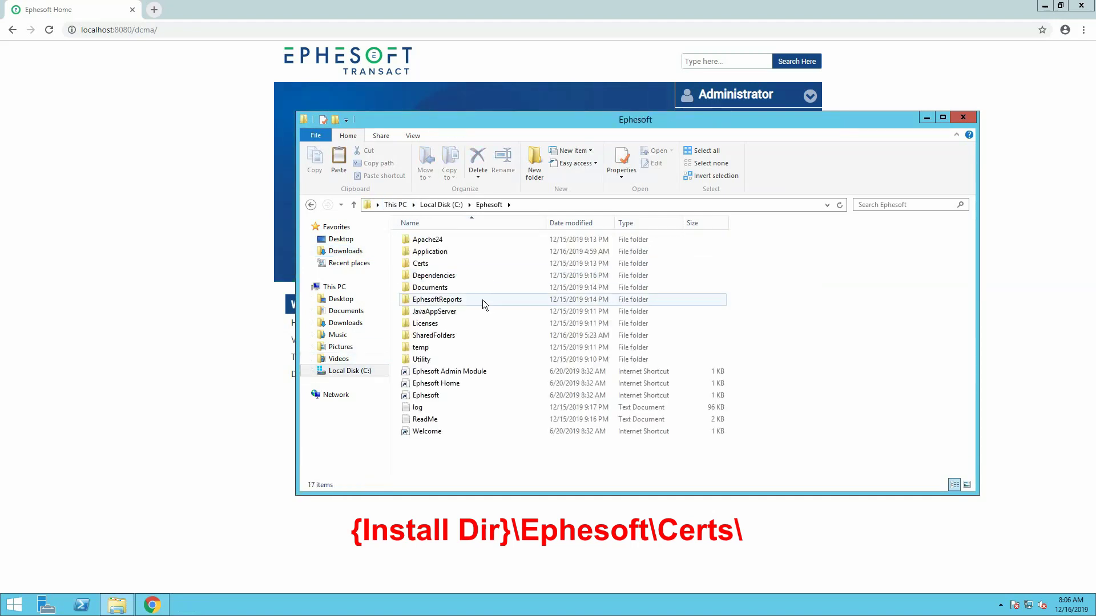
double_click(426, 263)
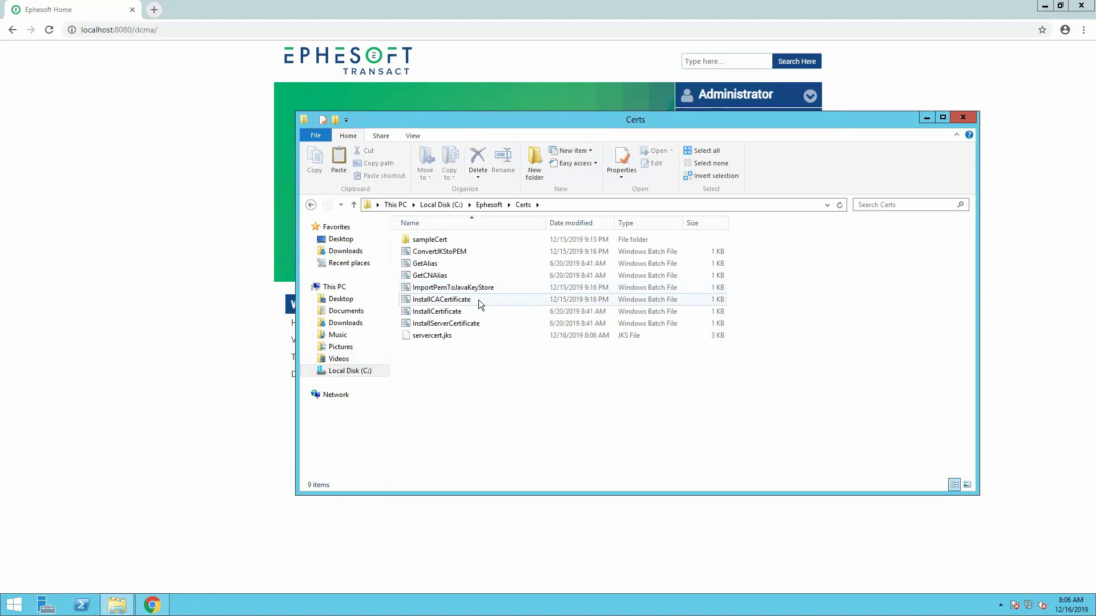
click(461, 335)
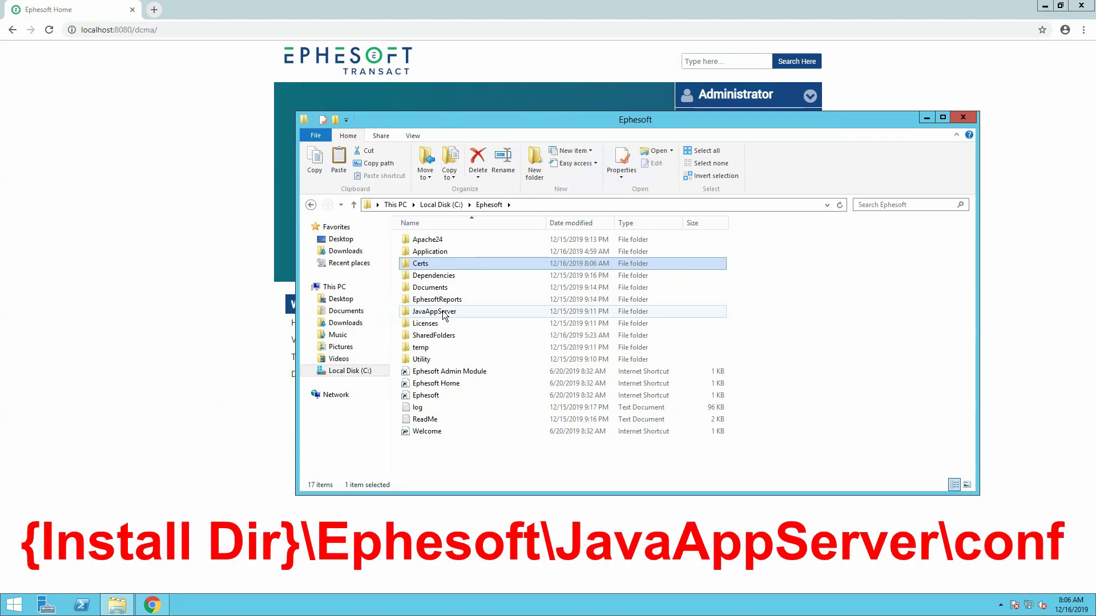
Make a backup copy of the server XML file in Ephesoft\JavaAppServer\conf and name it server_BAK20191216
double_click(443, 312)
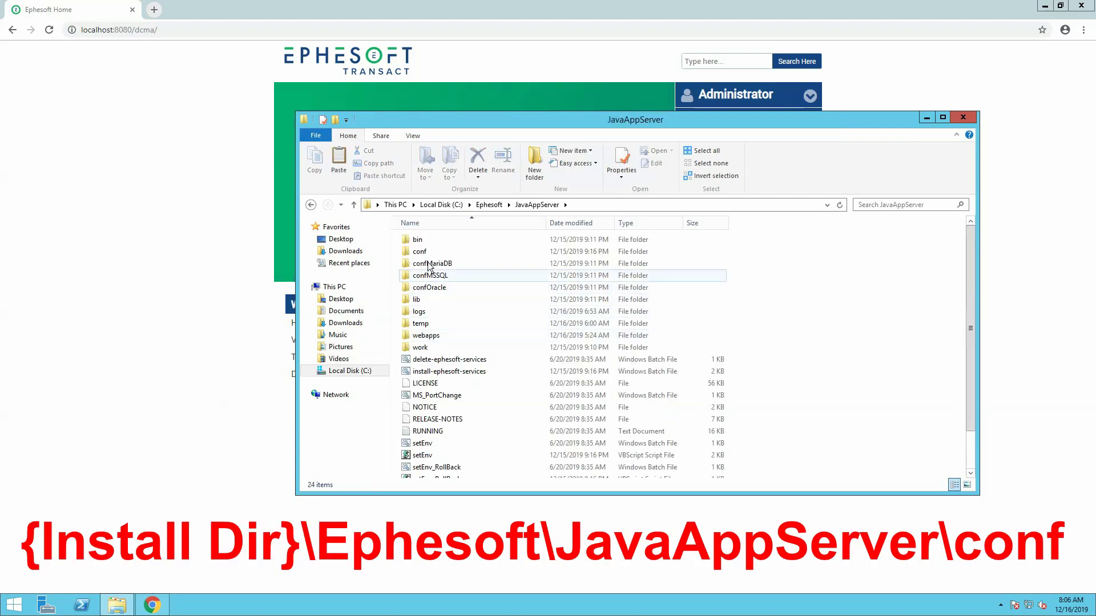
double_click(422, 251)
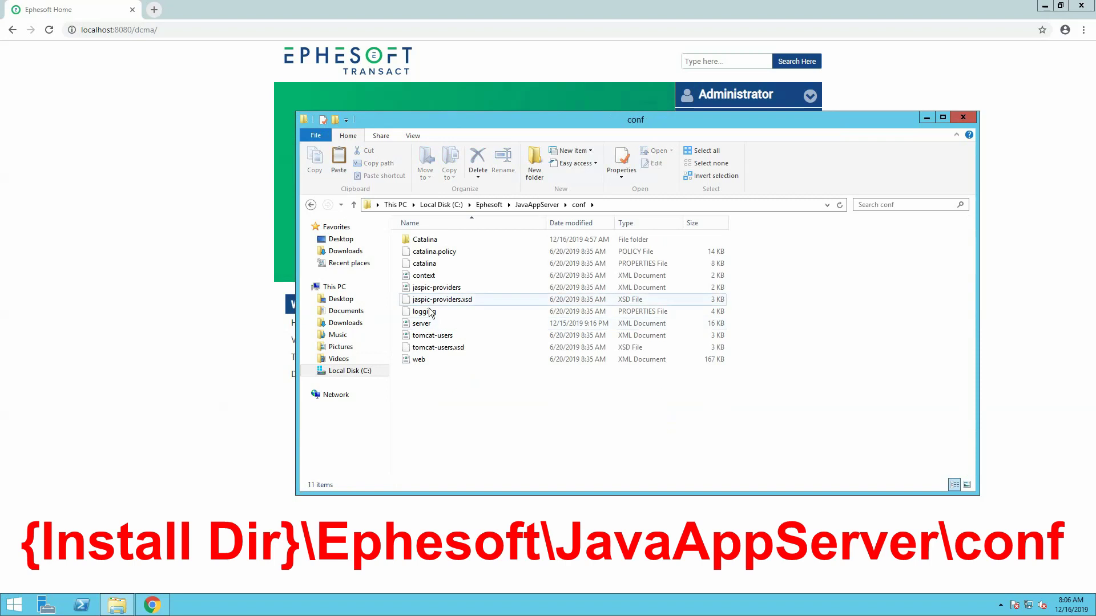
right_click(427, 321)
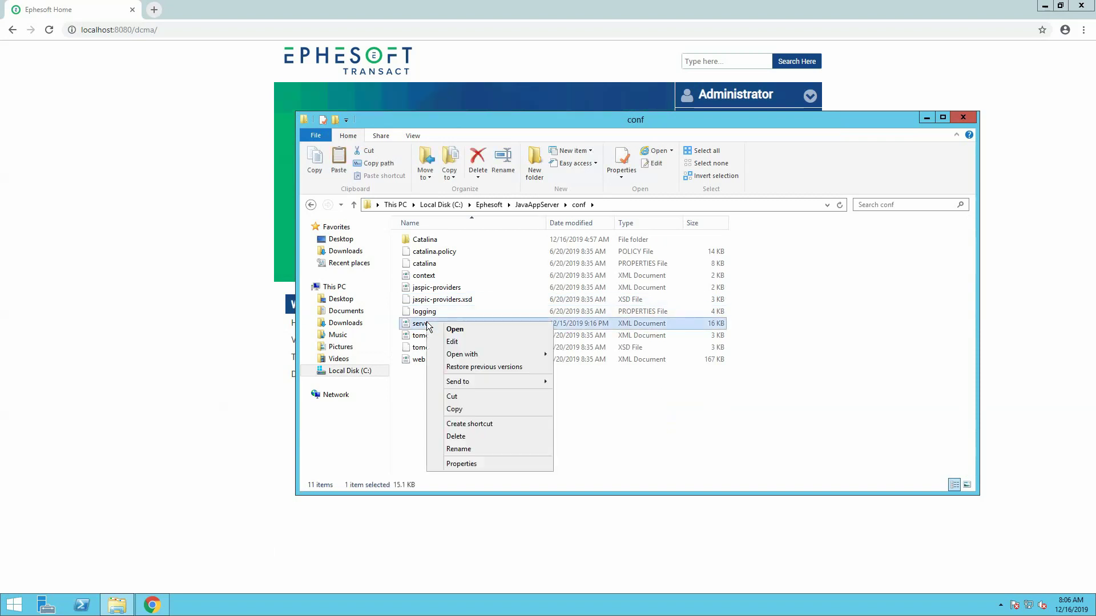
click(461, 409)
right_click(460, 408)
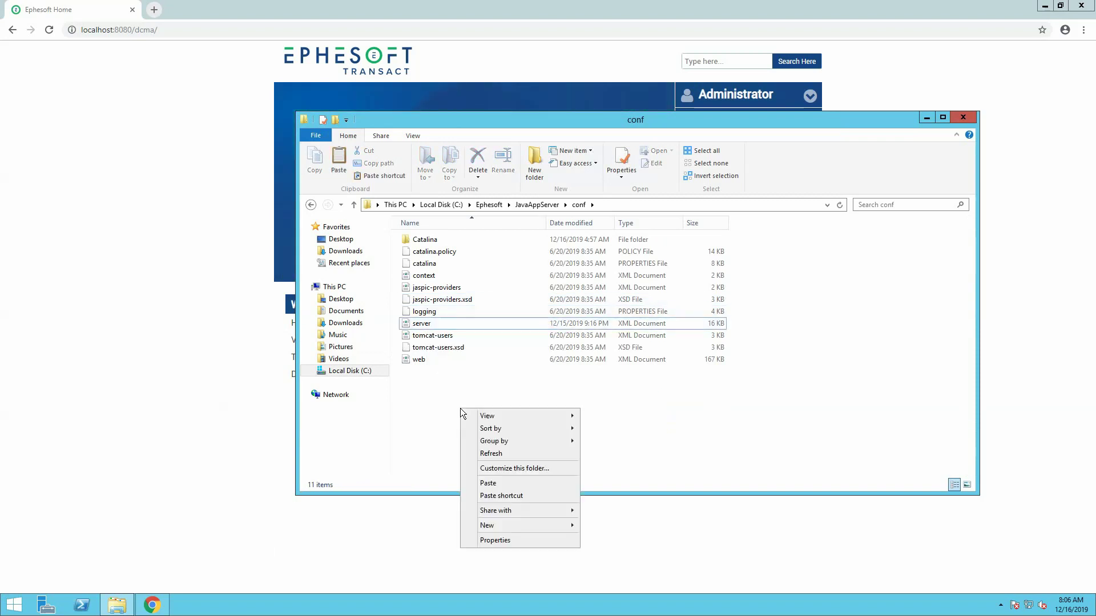
click(488, 483)
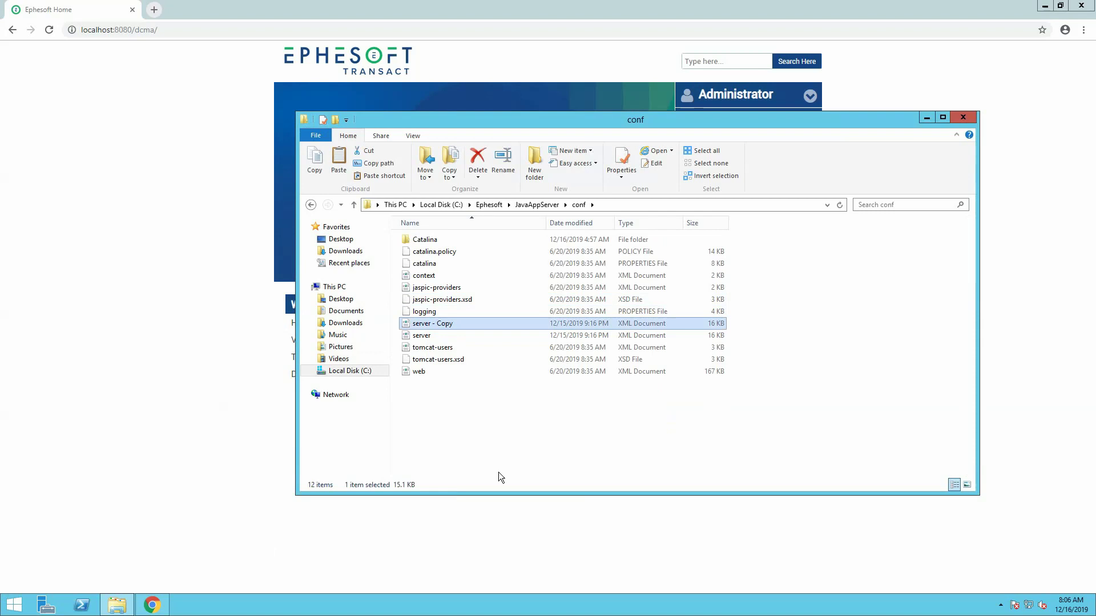
click(463, 327)
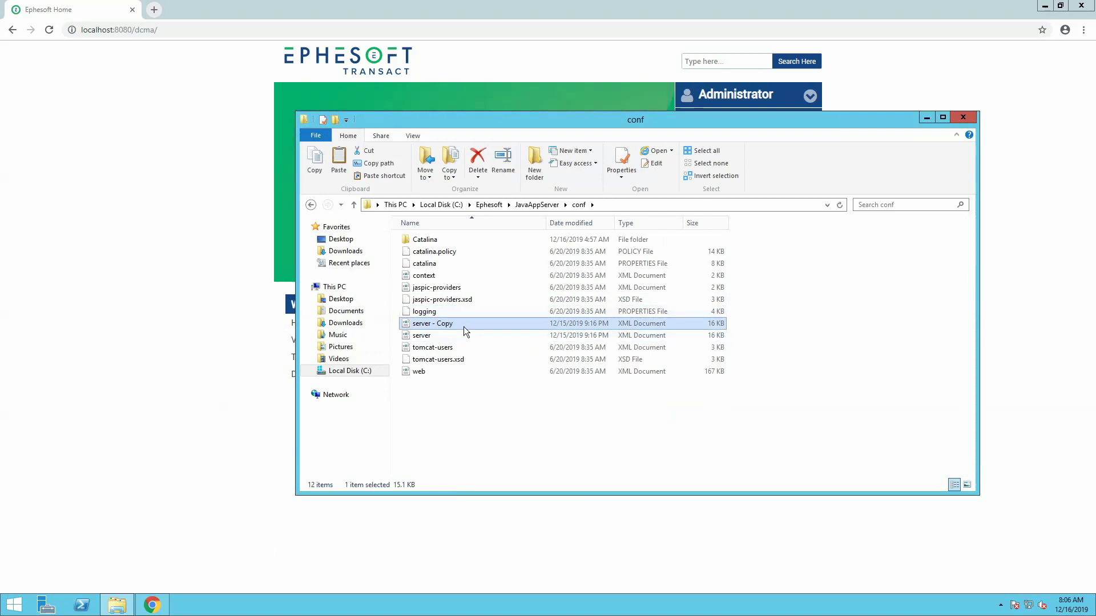
text(server_BAK20191216)
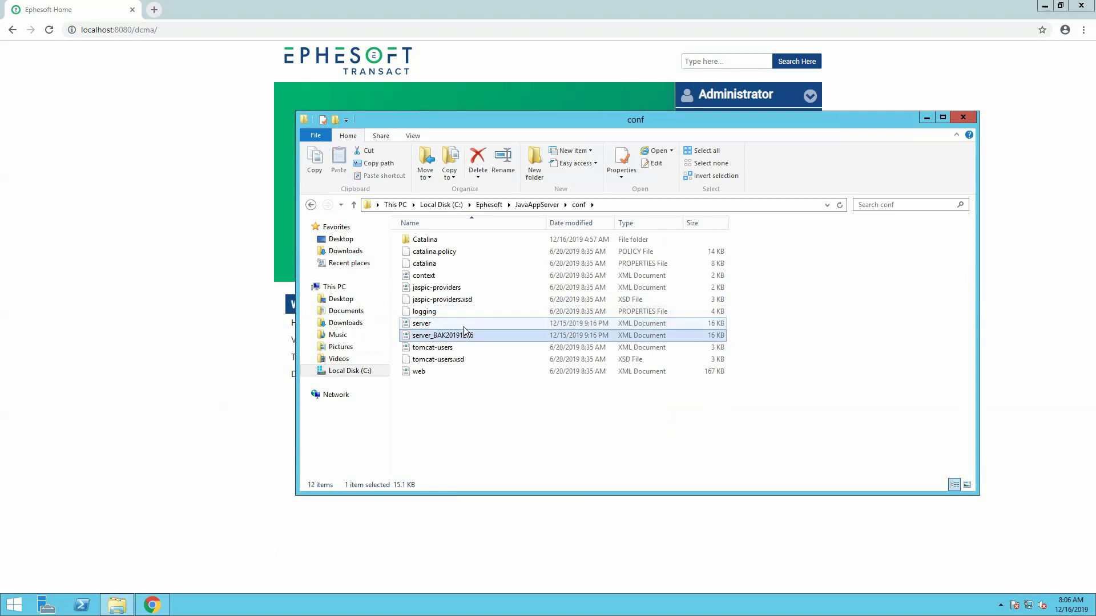
Open the original server XML file from the conf folder in Notepad++ by choosing another program for it
click(435, 324)
right_click(440, 324)
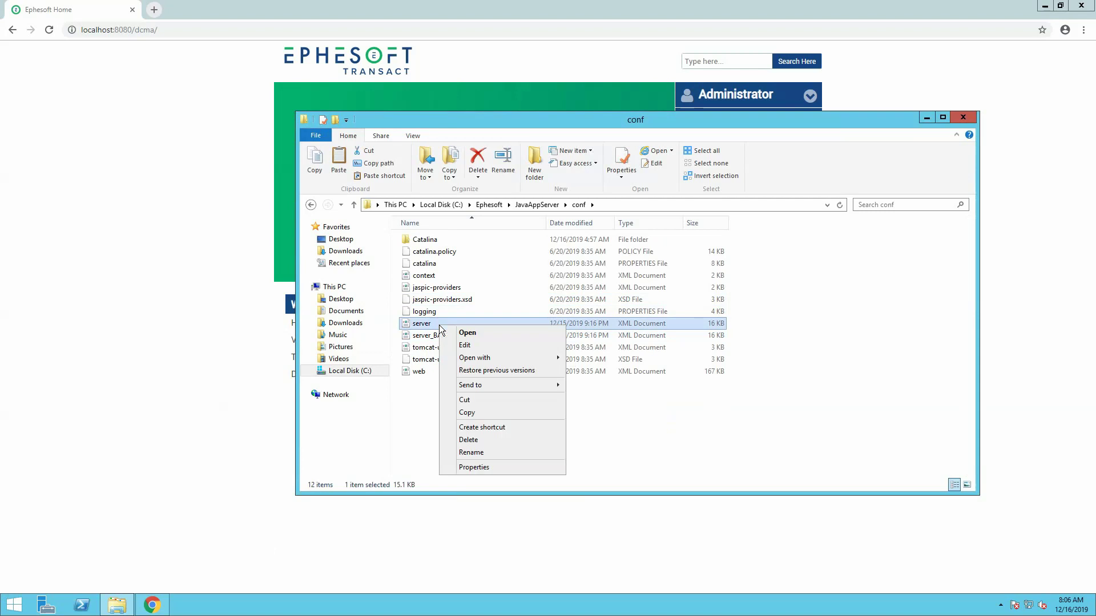
mouse_move(479, 359)
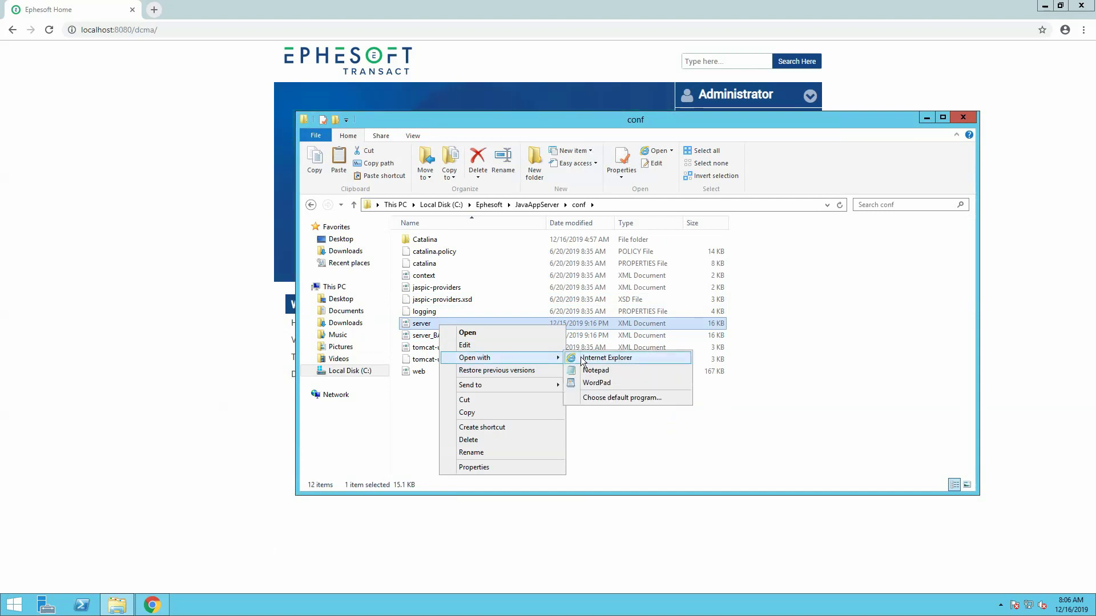
click(593, 397)
click(509, 378)
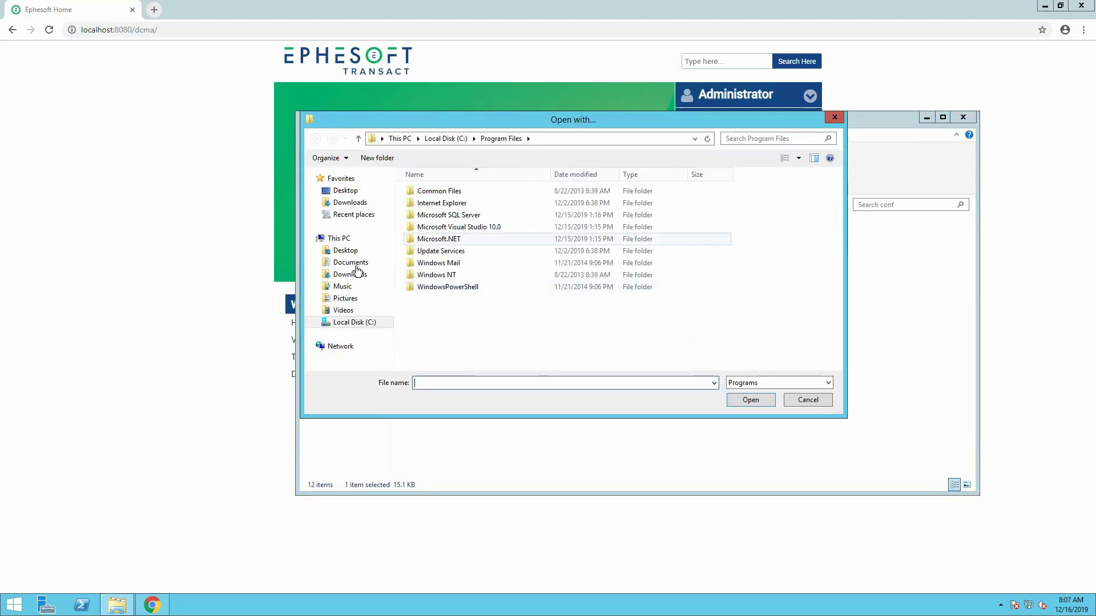
click(355, 276)
double_click(450, 227)
click(591, 6)
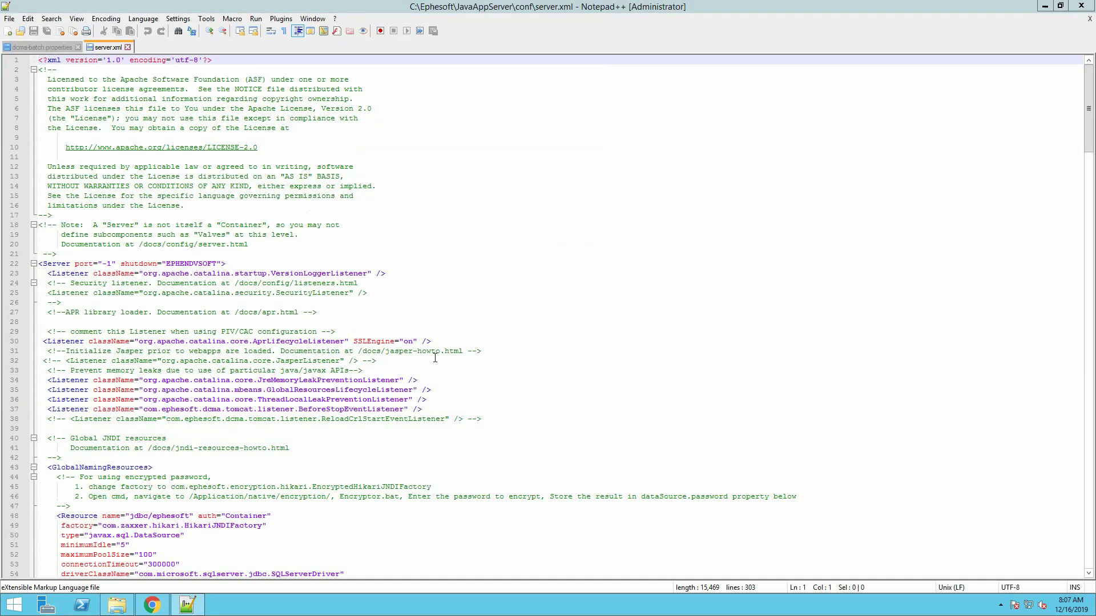
Insert the comment opener <!-- on the empty line directly above the HTTP/1.1 Connector for port 8080
scroll(572, 333, down, 18)
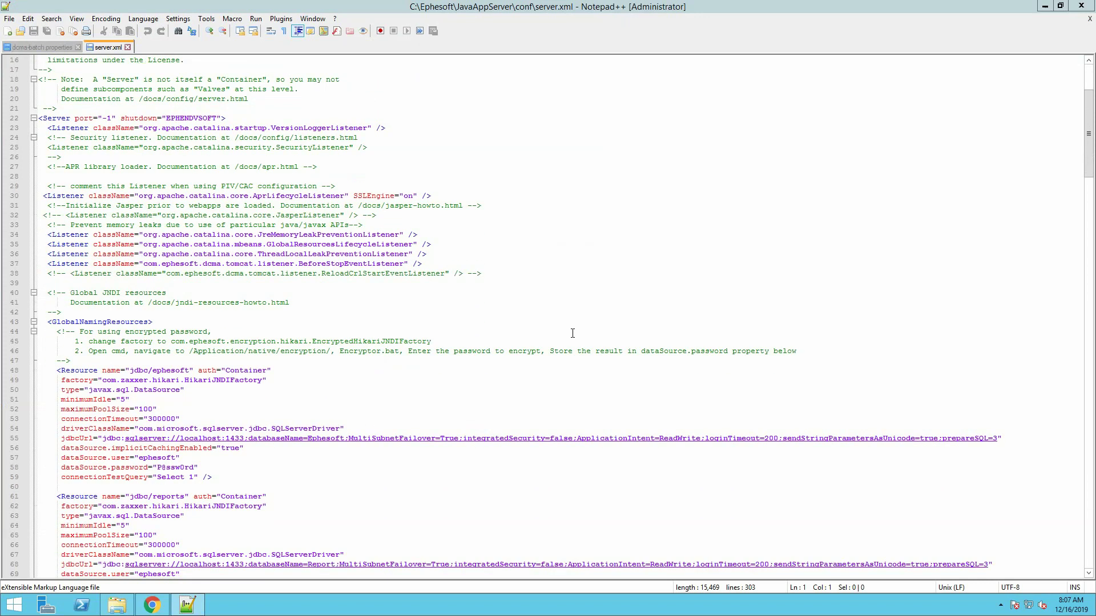
scroll(573, 334, down, 7)
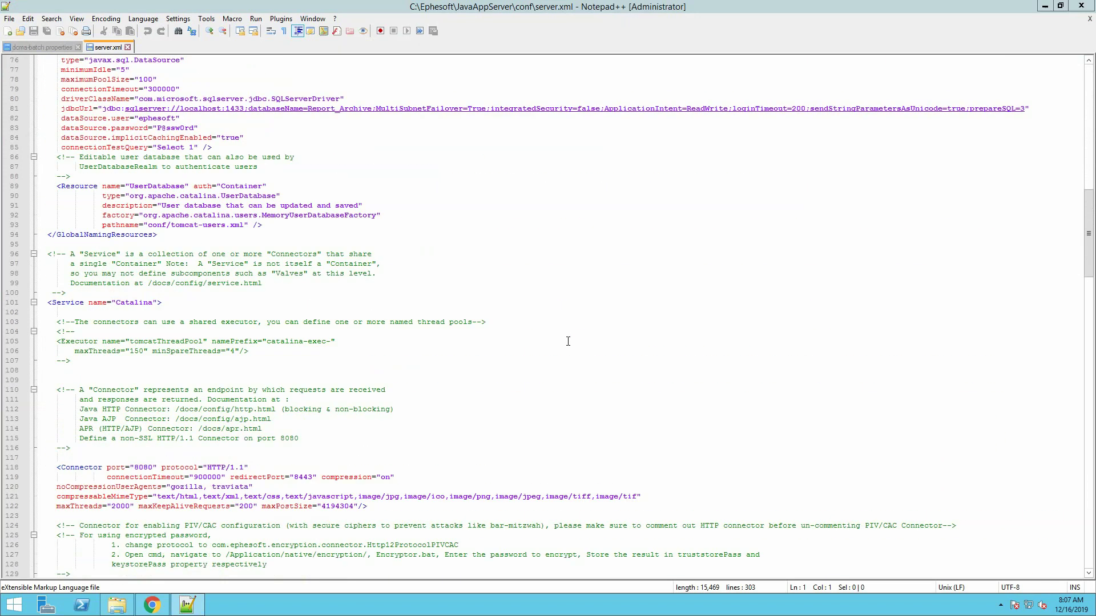
scroll(568, 341, down, 12)
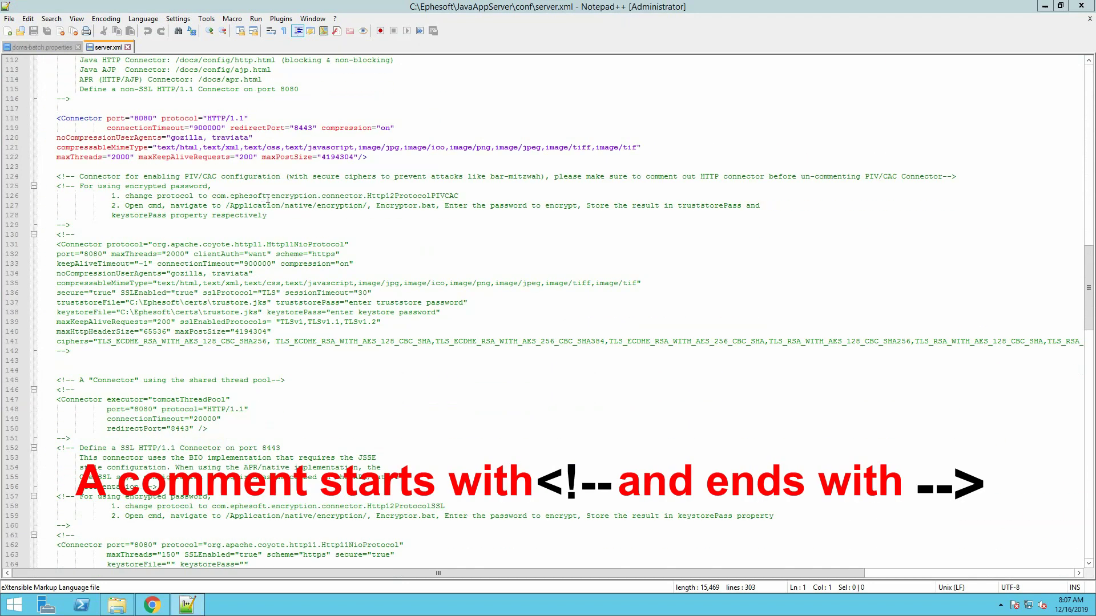
click(171, 109)
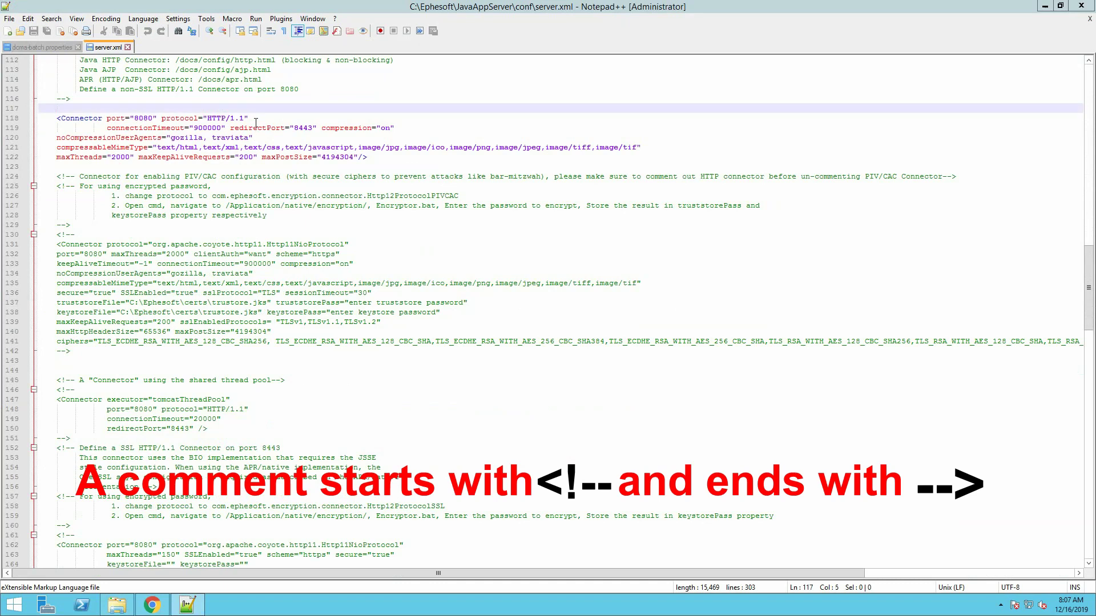
text(>)
key(BackSpace)
text(<!--)
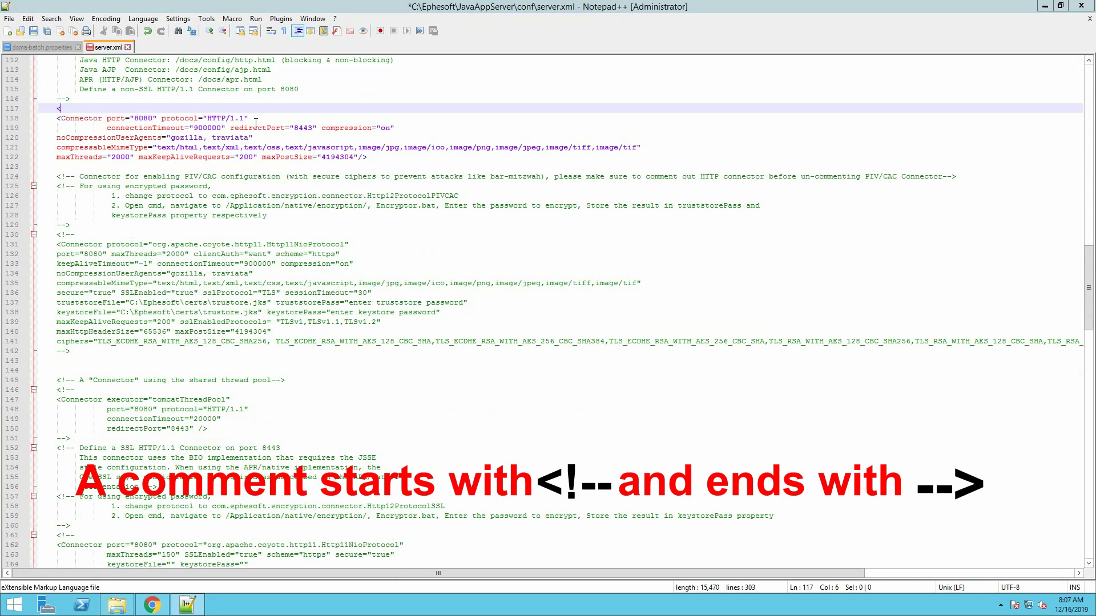
Close the comment around the HTTP/1.1 Connector for port 8080 by adding --> on a new line directly below it
key(Down)
key(Down)
key(Down)
key(Down)
key(Down)
key(End)
key(Return)
text(--)
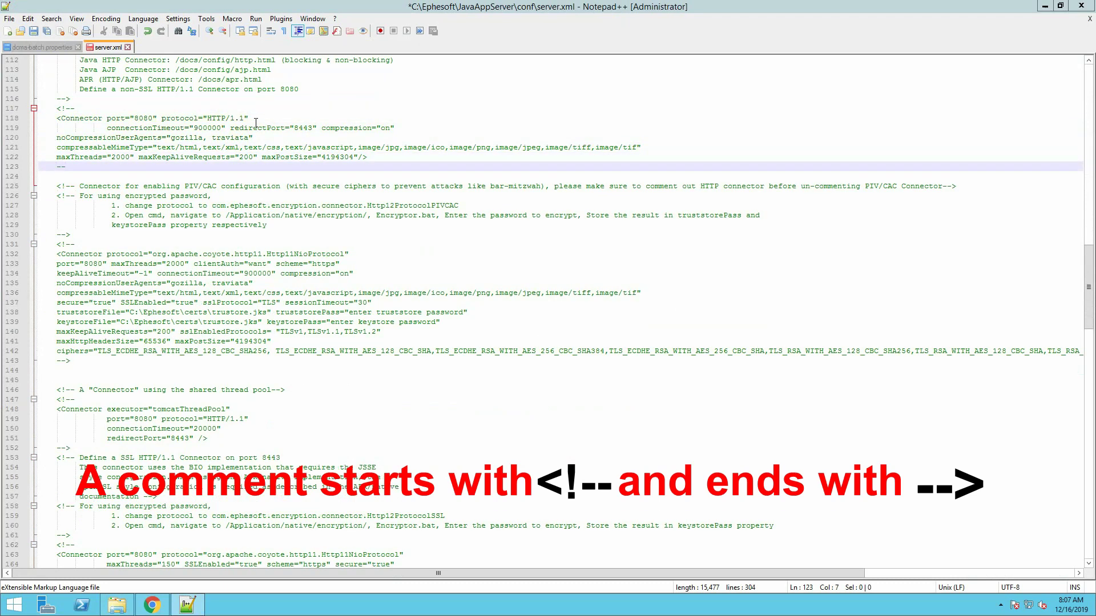
text(>)
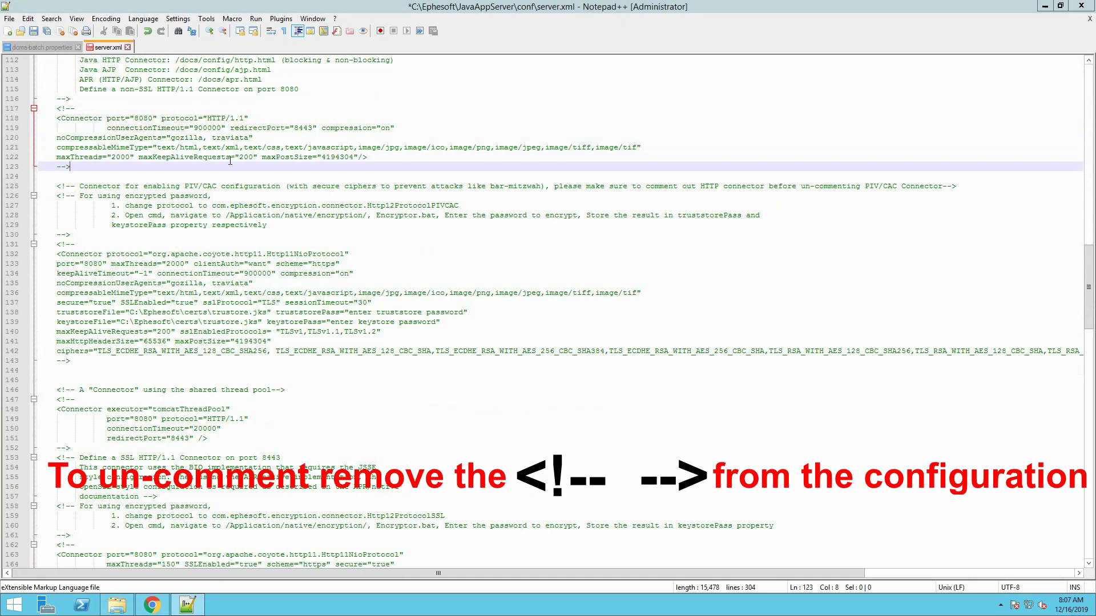
Check the keystoreFile path and keystorePass value in the port 443 Connector and save server.xml
scroll(229, 163, down, 1)
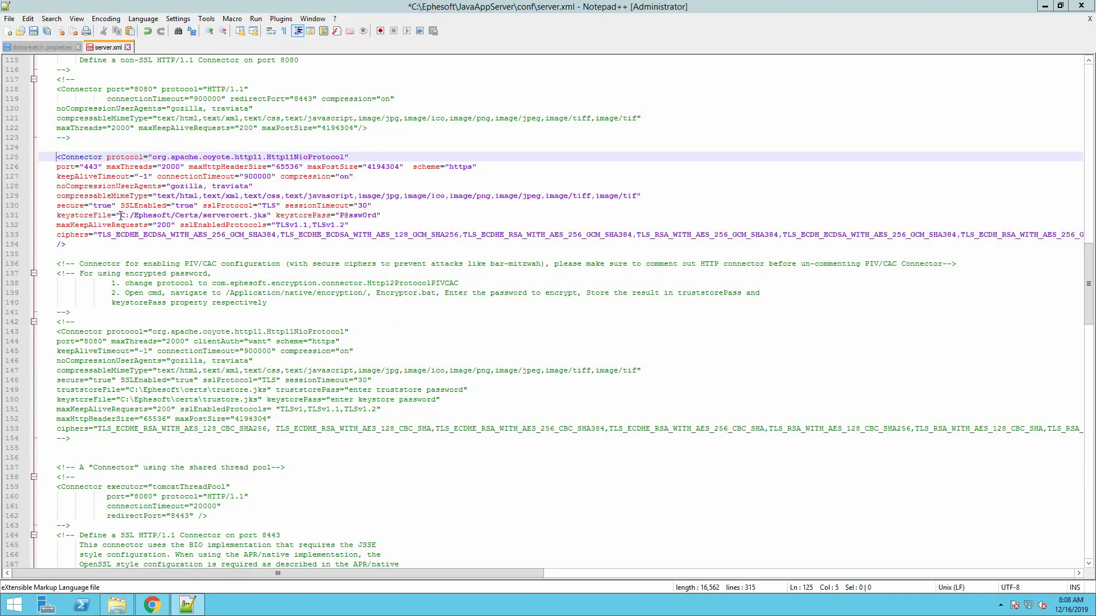
drag(120, 215, 269, 217)
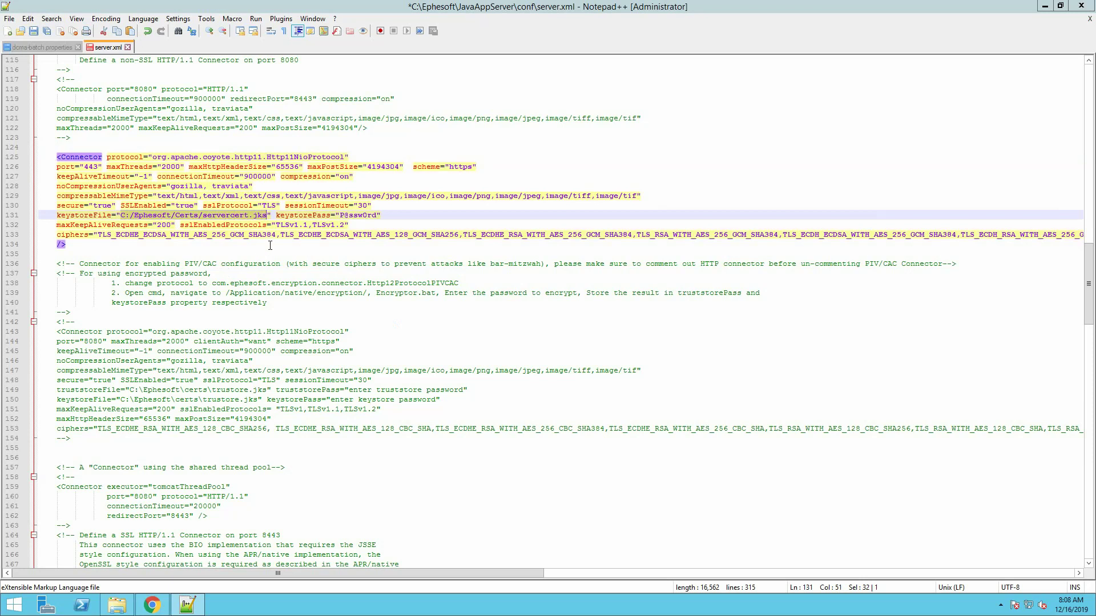
drag(340, 218, 379, 218)
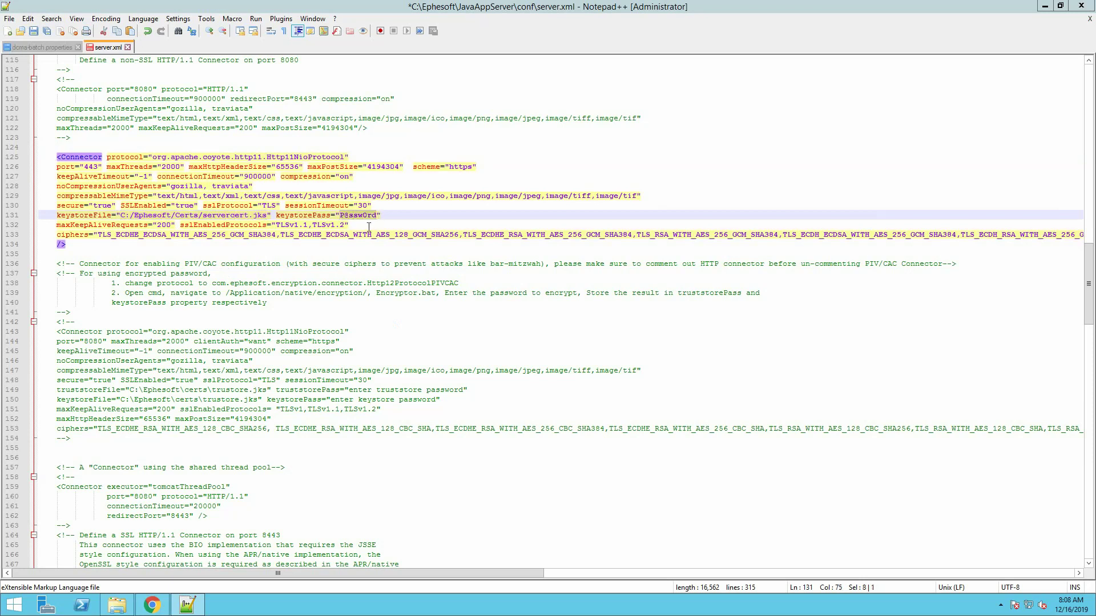
click(359, 245)
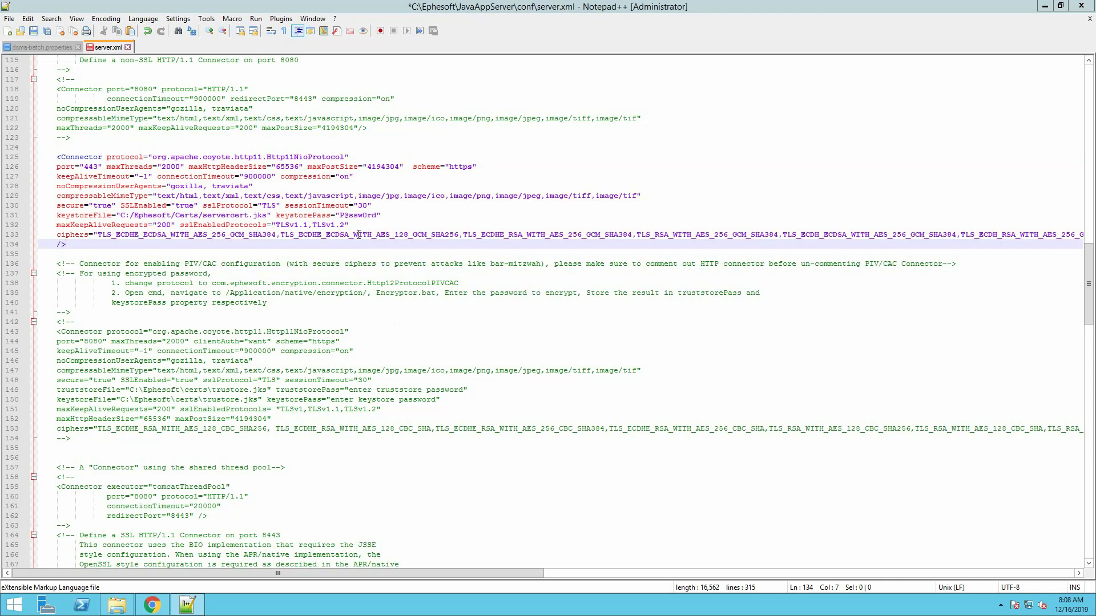
key(ctrl+s)
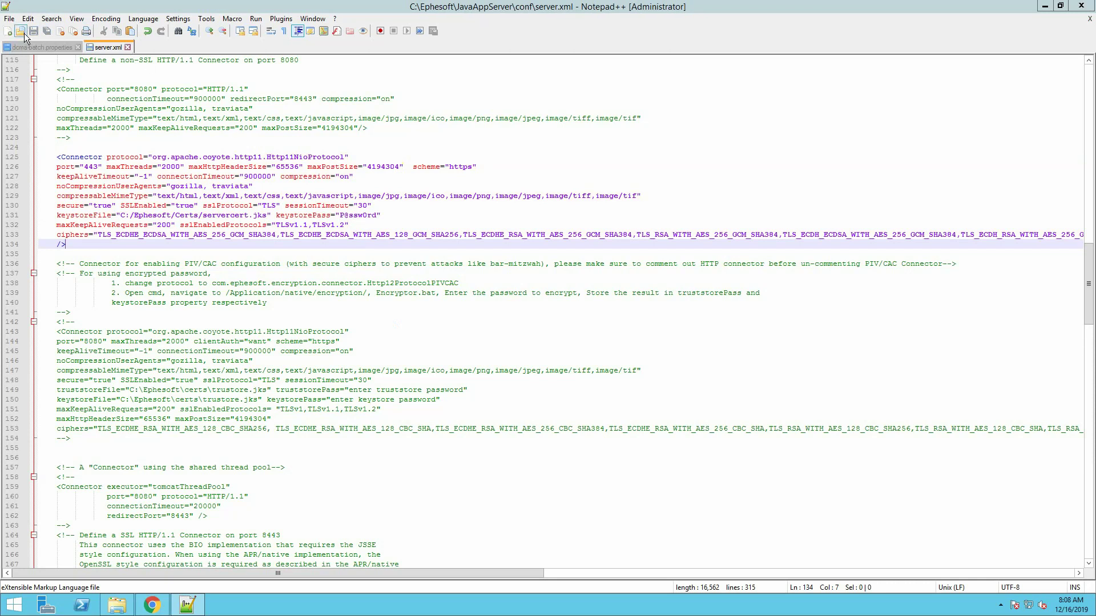
Open the web XML file from the Ephesoft\Application\WEB-INF folder
click(24, 33)
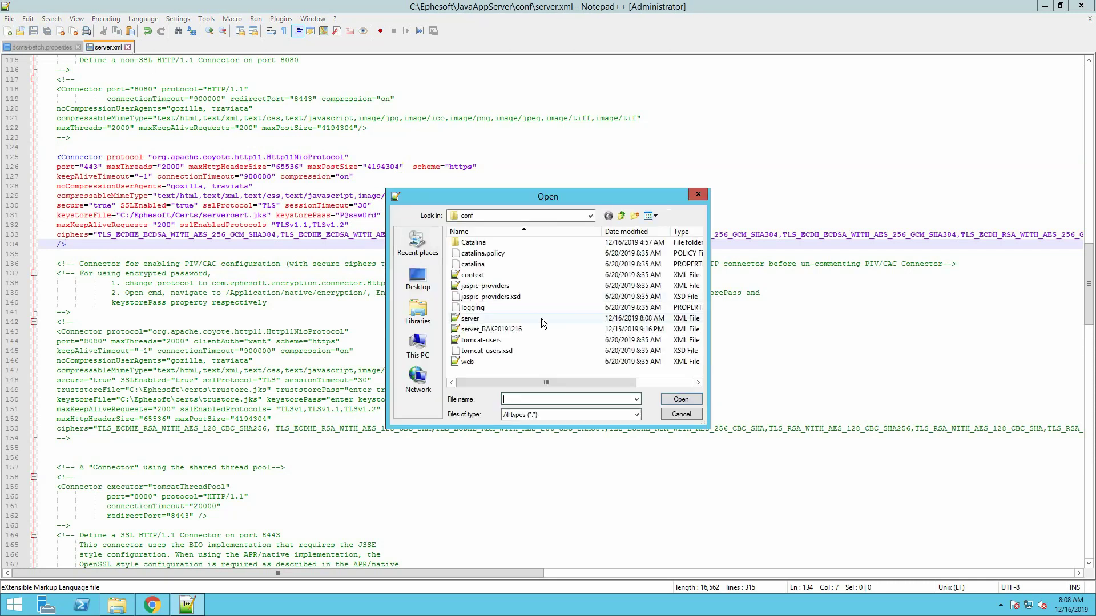
click(622, 215)
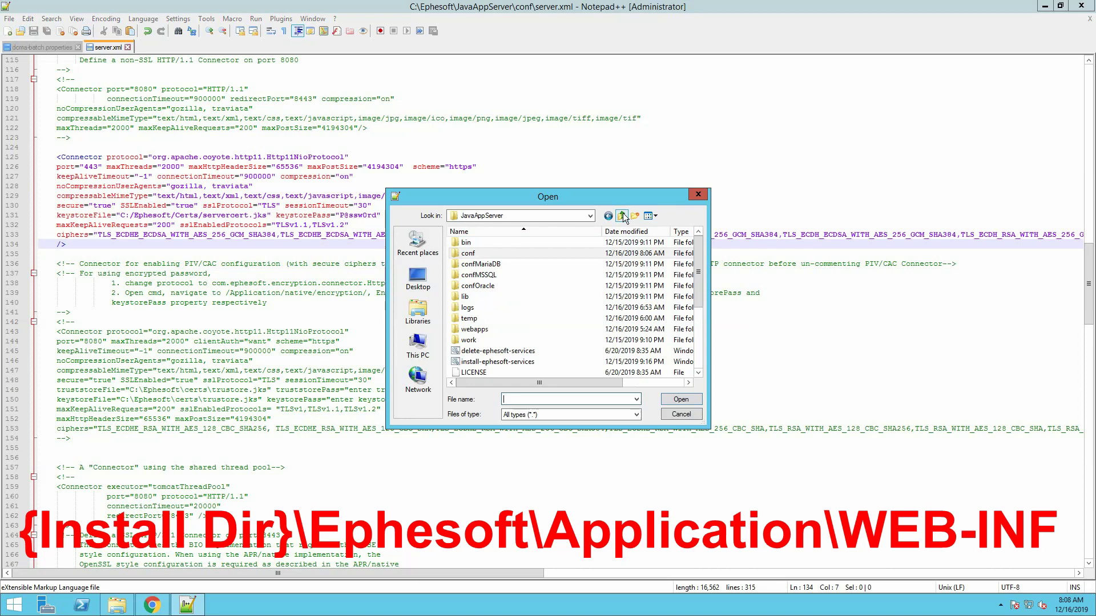
click(621, 216)
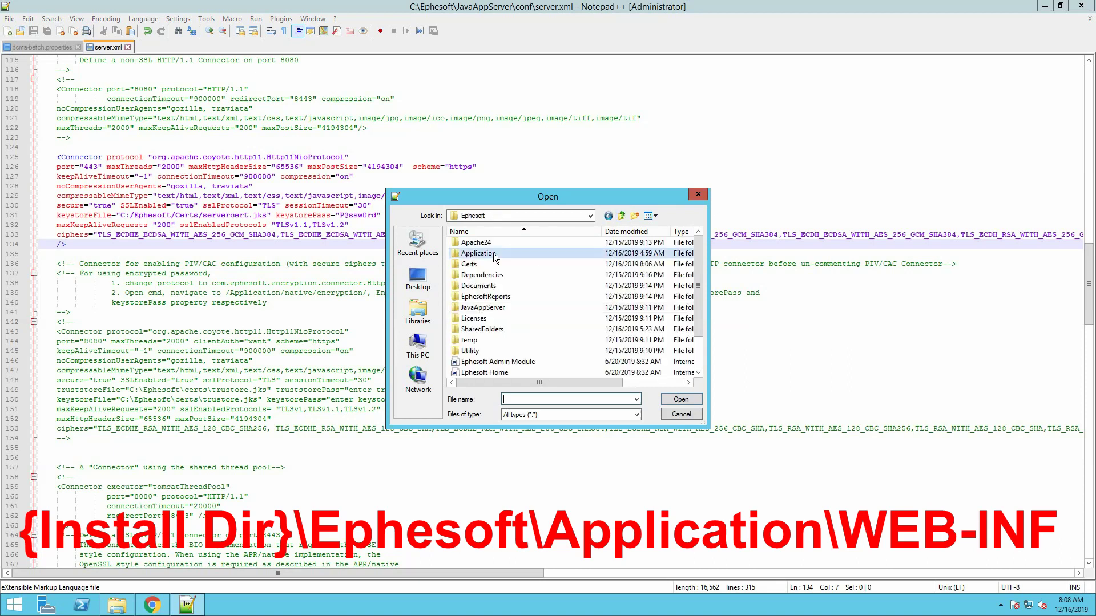
click(494, 256)
key(Escape)
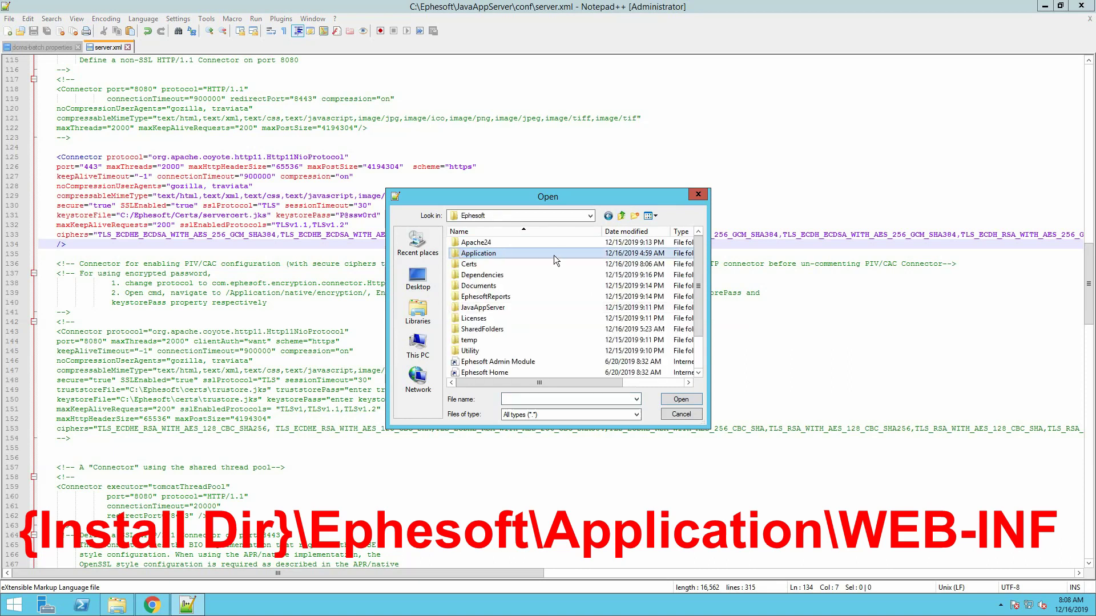
key(Return)
key(w)
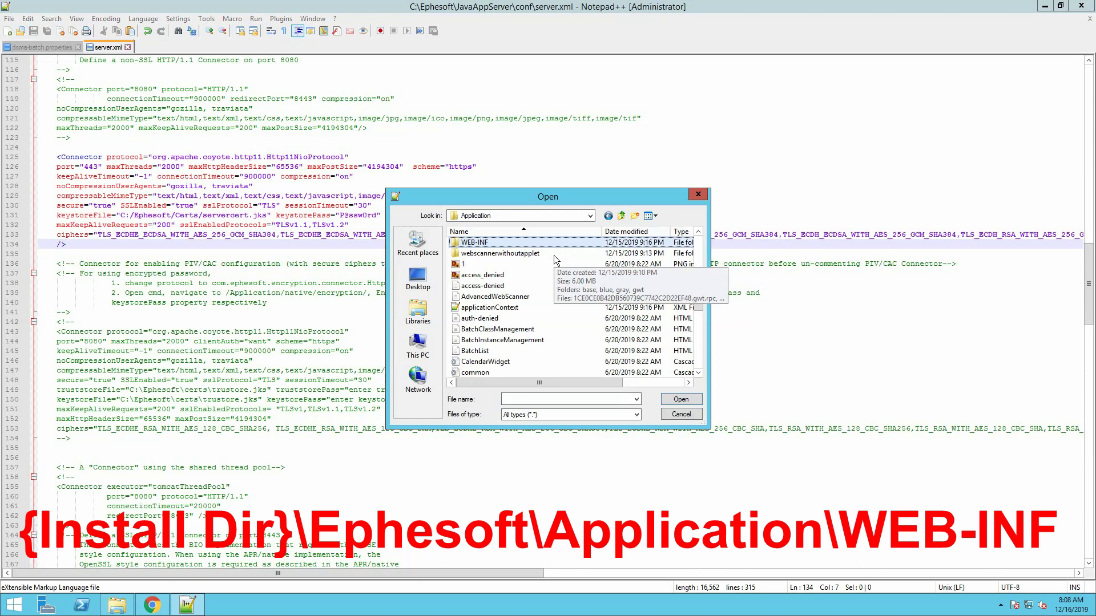
key(Return)
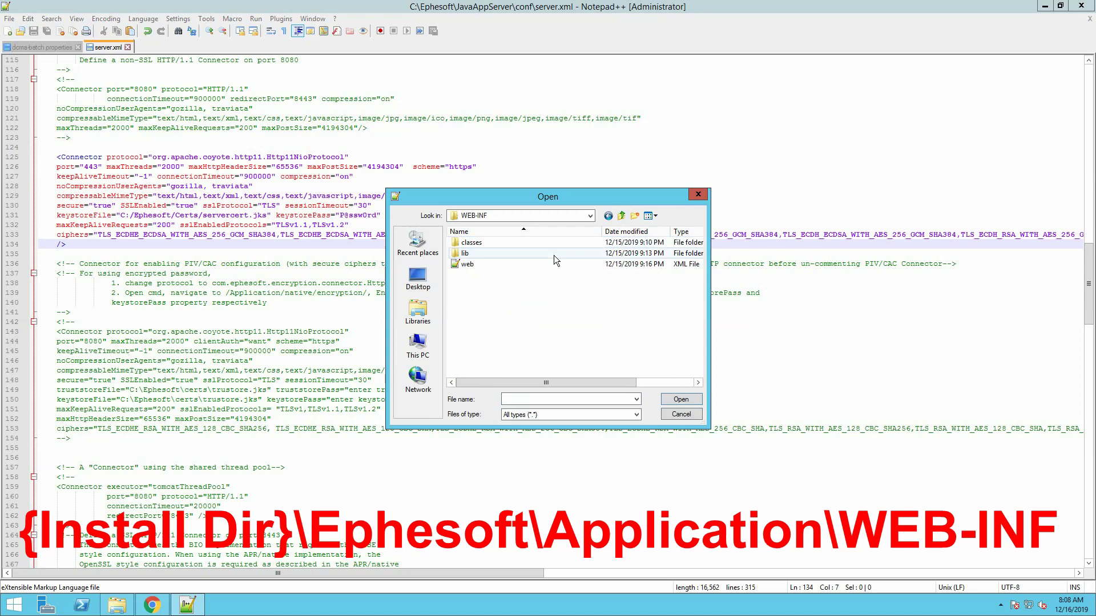
click(495, 261)
double_click(495, 262)
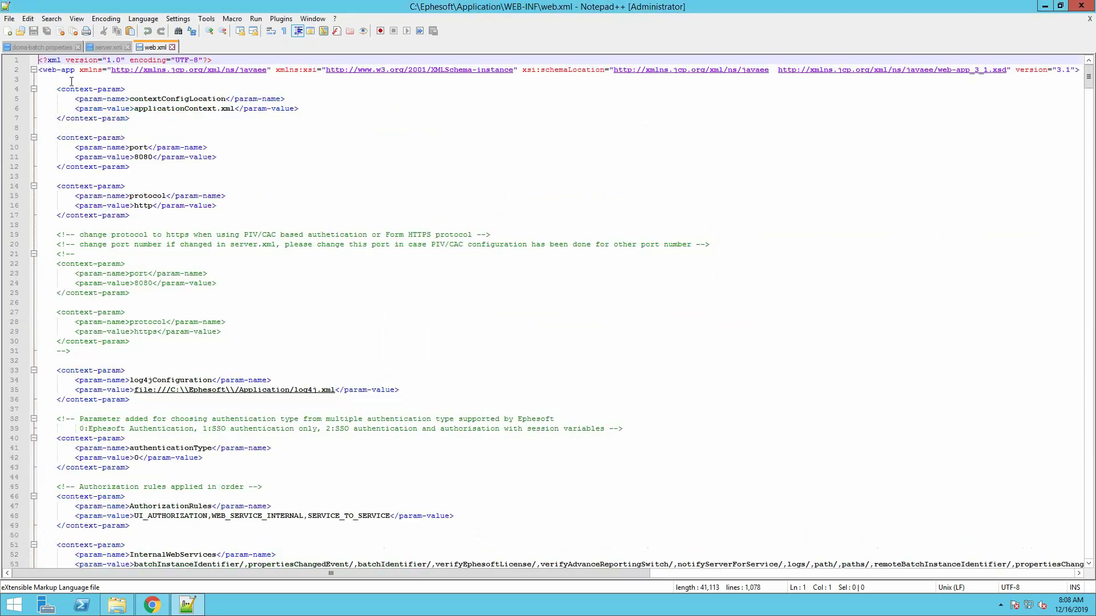
Save a backup copy of web.xml in the WEB-INF folder under the name web_BAK20191216
click(9, 19)
click(39, 132)
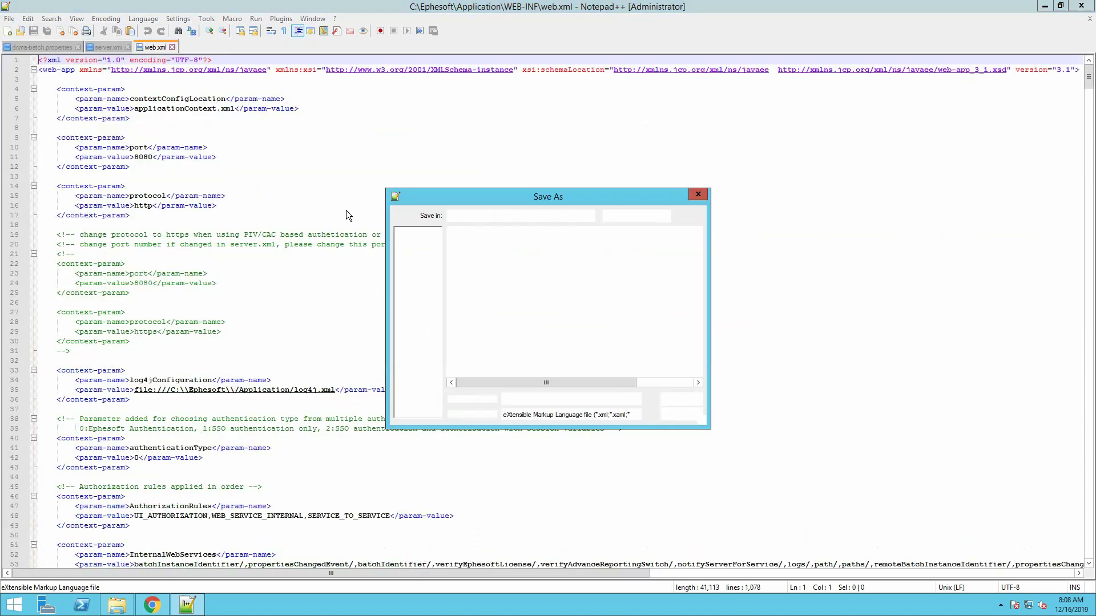
click(533, 396)
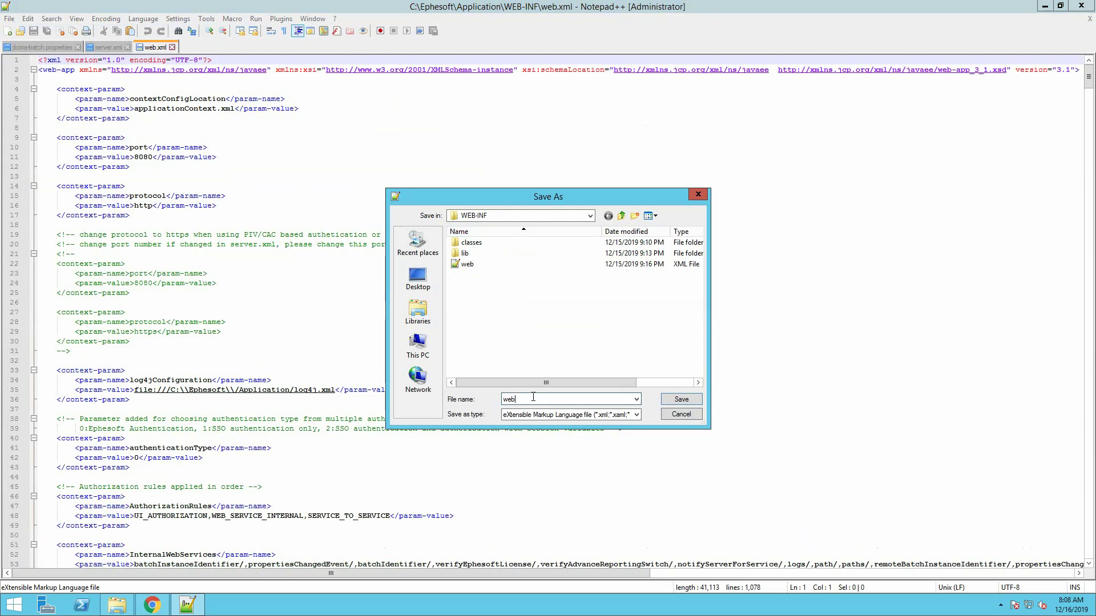
text(_BAK20191)
key(Return)
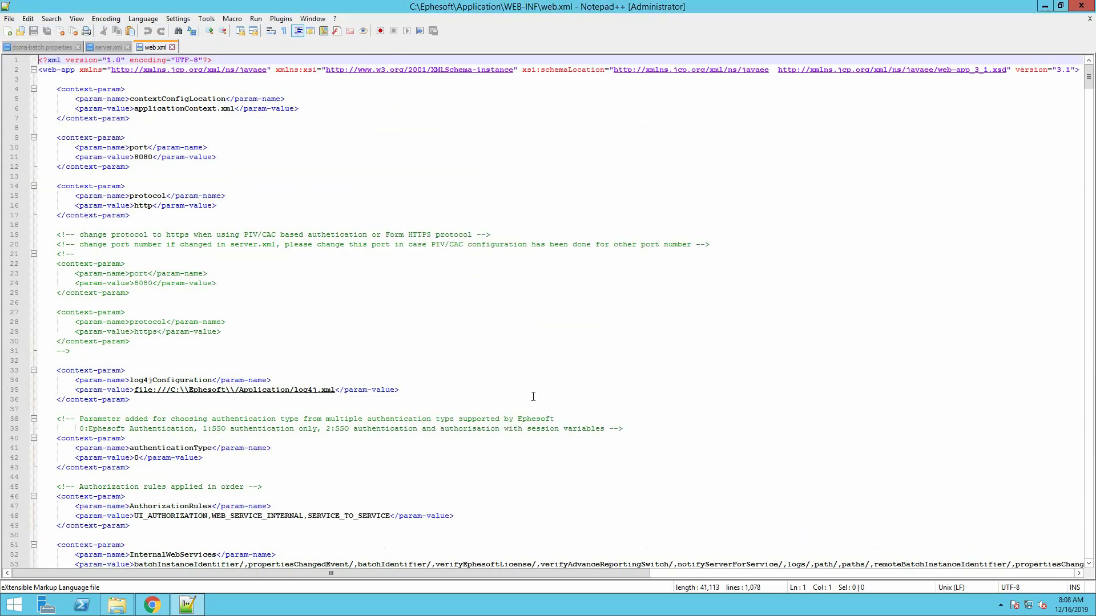
Set the value of the active protocol context parameter in web.xml to https
click(154, 206)
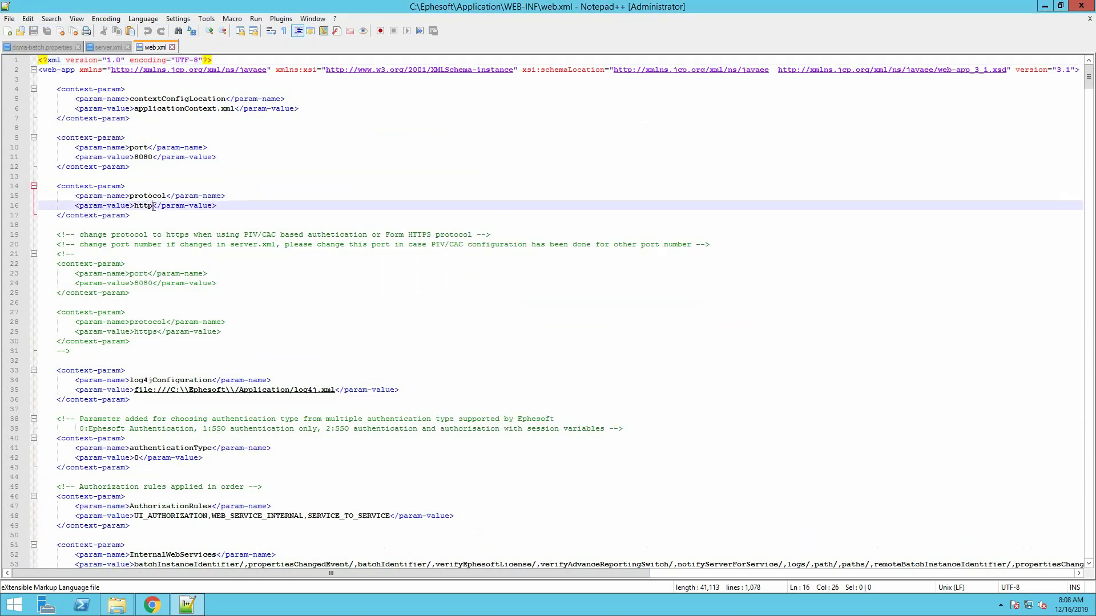
text(w)
key(BackSpace)
text(s)
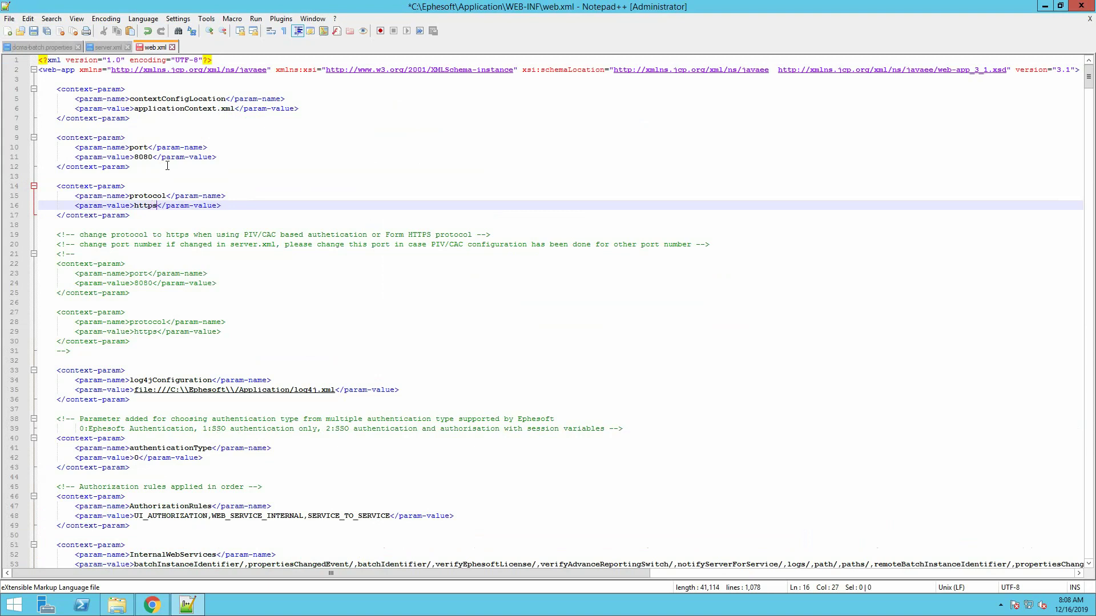
Set the value of the active port context parameter to 443 and save web.xml
key(Up)
key(Up)
key(Up)
key(Up)
key(Up)
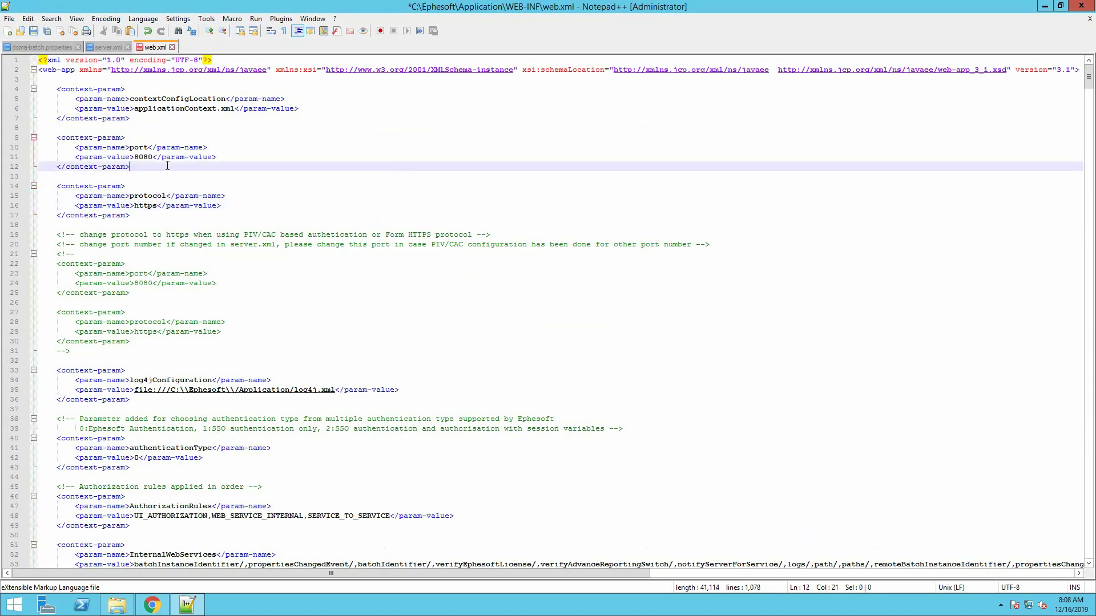
key(BackSpace)
key(BackSpace)
key(BackSpace)
key(BackSpace)
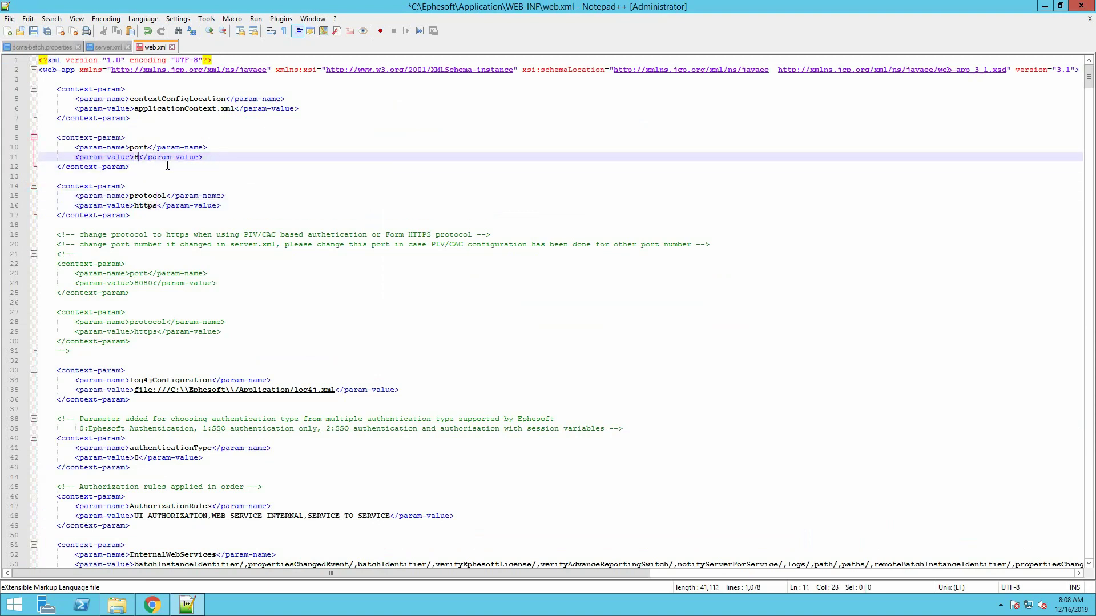
text(443)
key(ctrl+s)
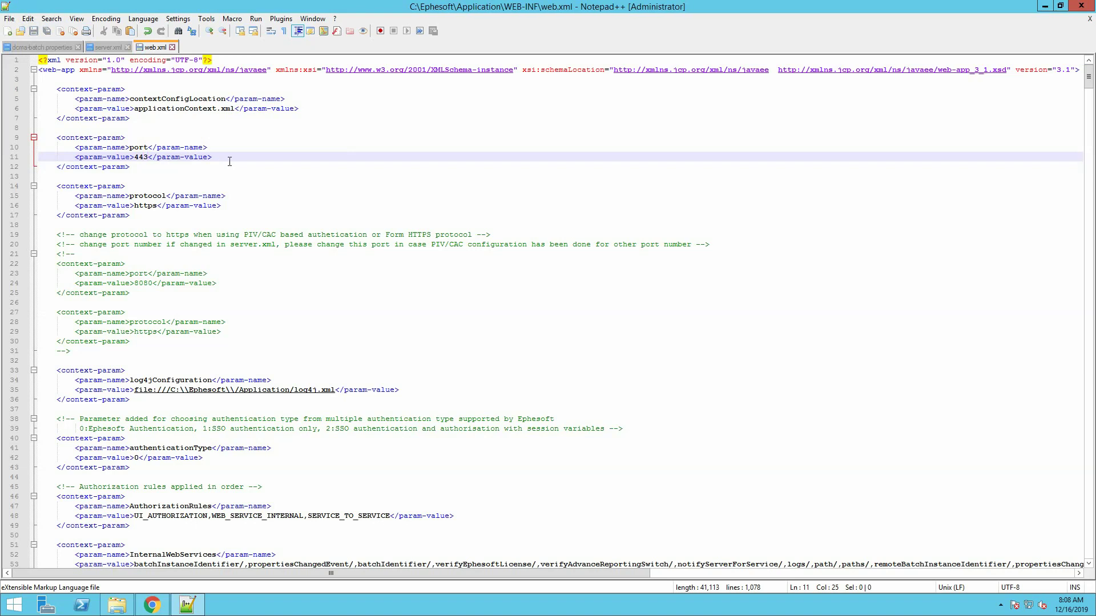
Open the dcma-batch properties file from Application\WEB-INF\classes\META-INF\dcma-batch
click(18, 32)
click(621, 216)
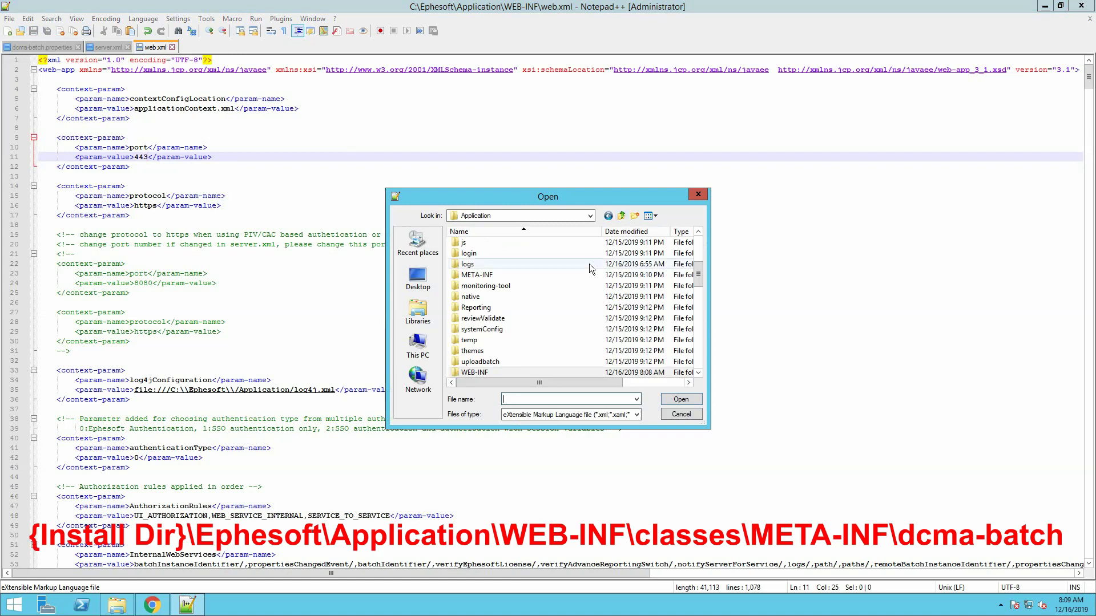
double_click(482, 372)
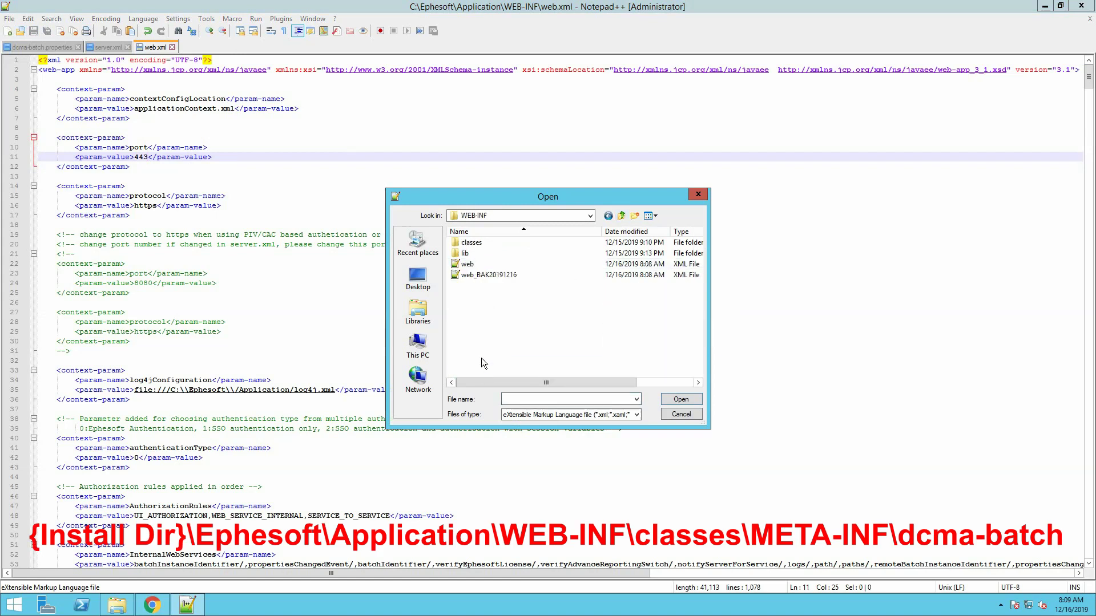
double_click(481, 243)
double_click(479, 253)
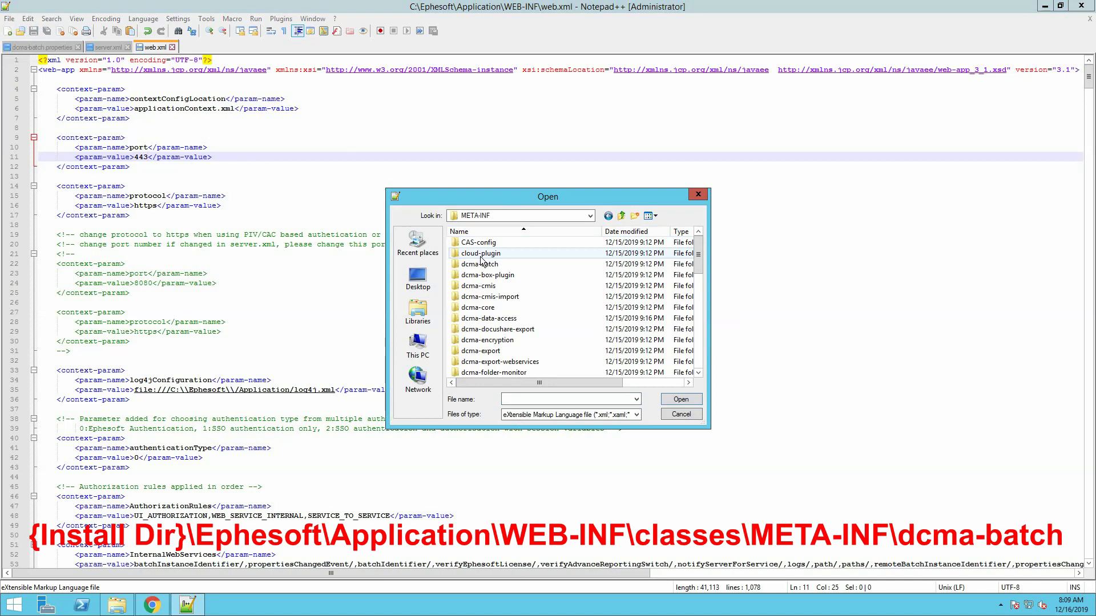
double_click(482, 264)
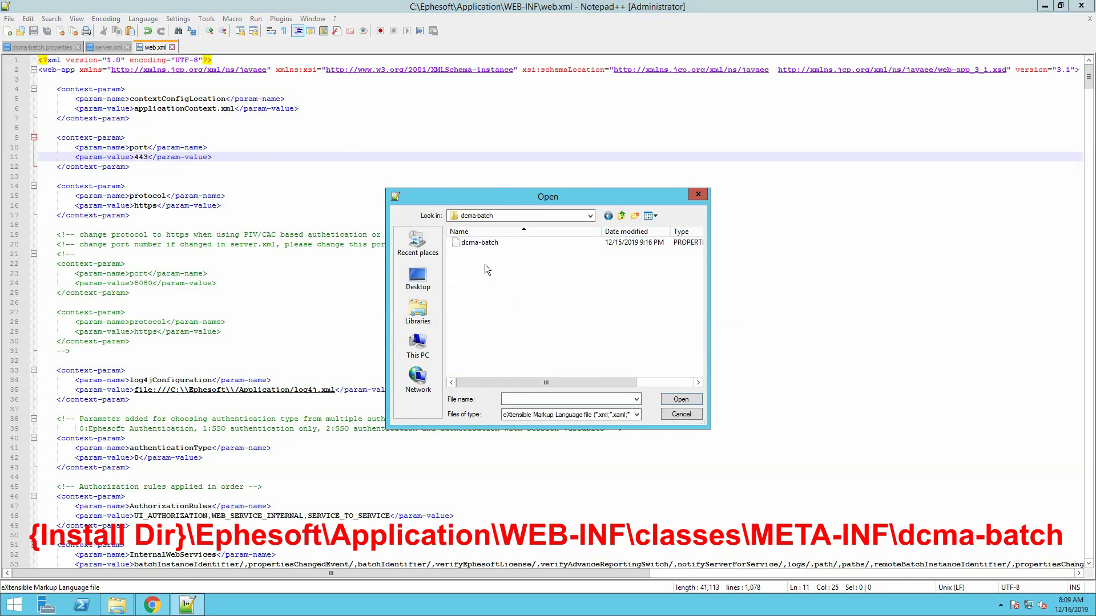
click(491, 241)
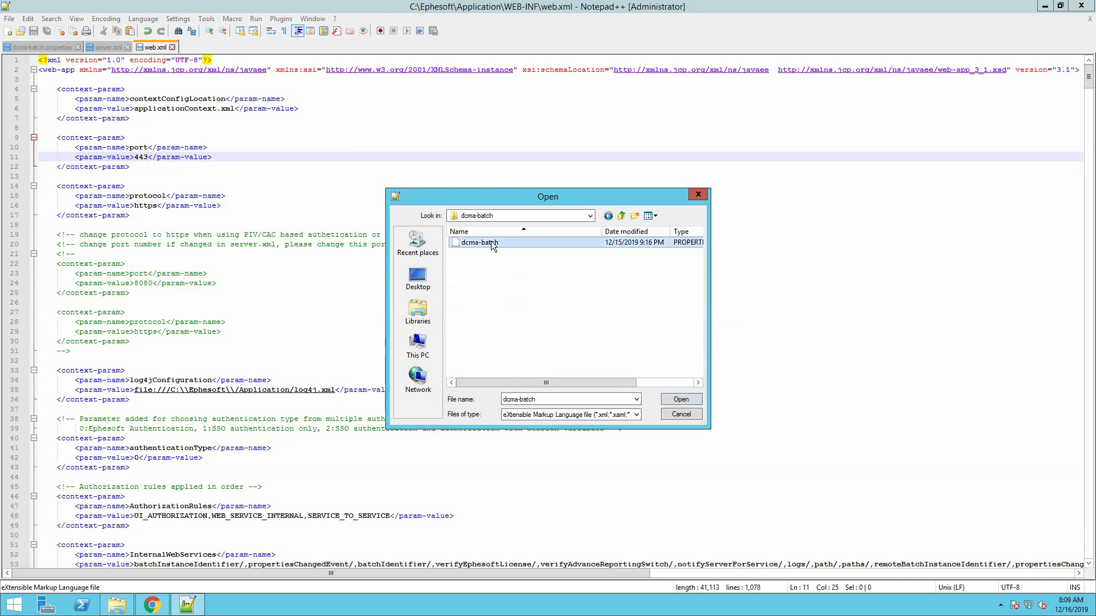
double_click(491, 241)
Save a backup copy of the dcma-batch properties file in its folder under the name dcma-batch_BAK20191216
click(9, 19)
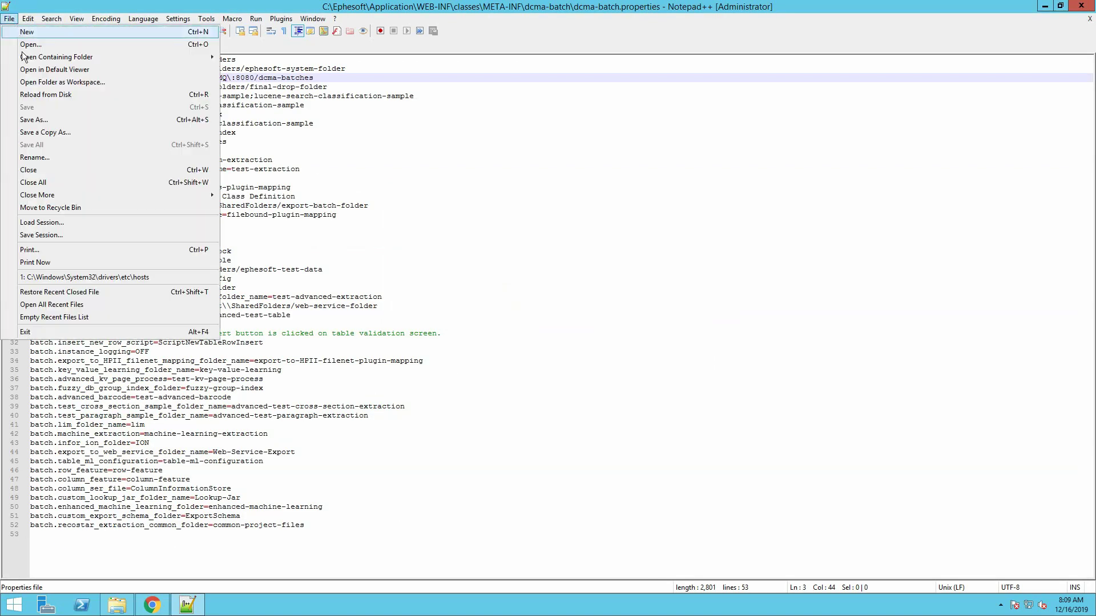
click(35, 133)
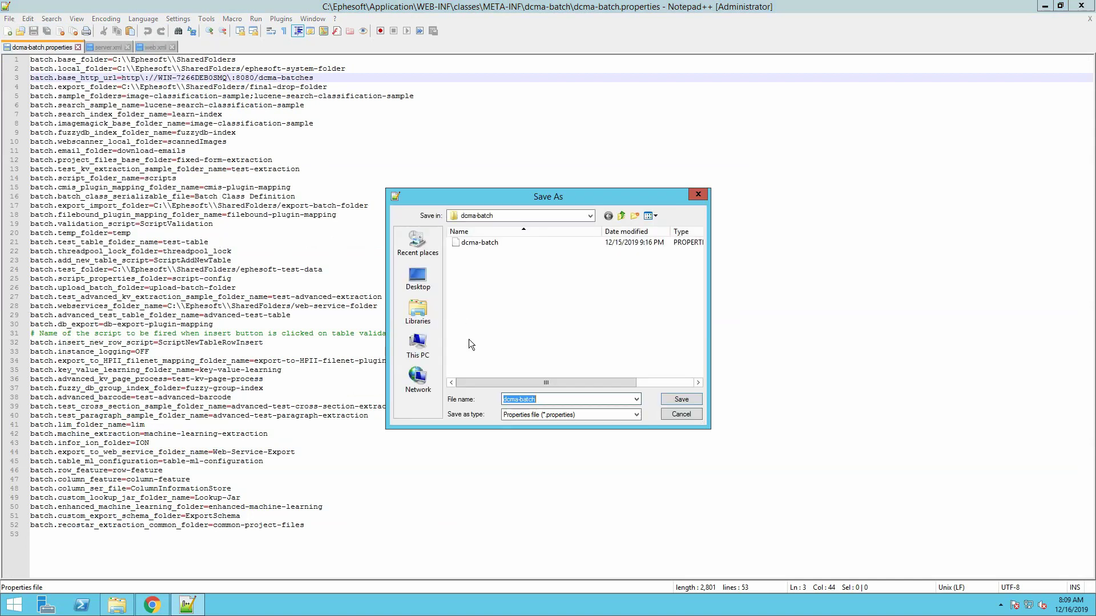
click(565, 399)
text(_backup)
key(Return)
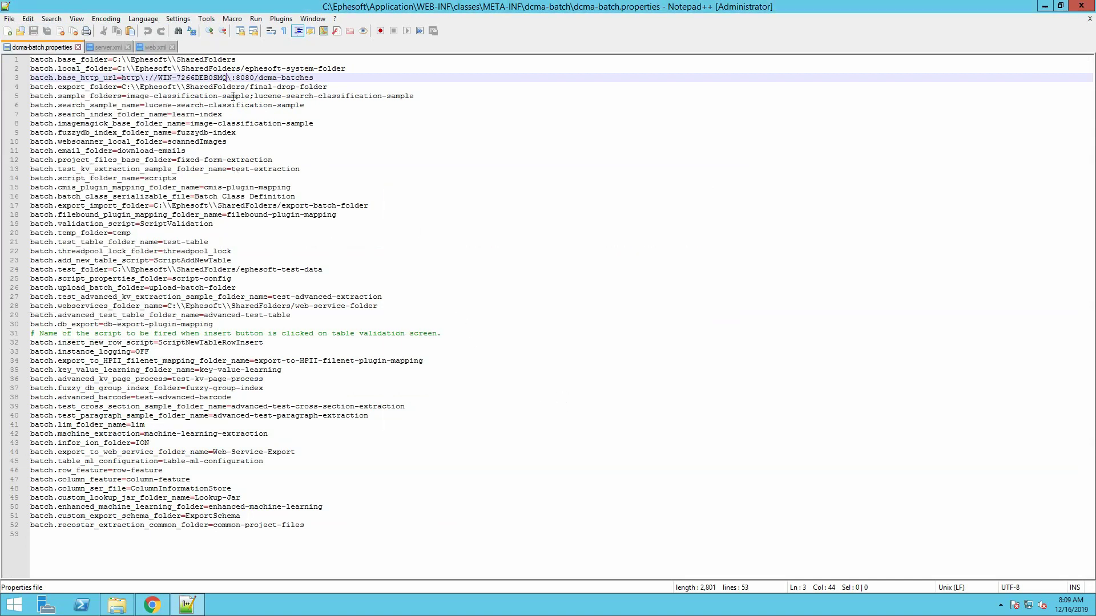
Change batch.base_http_url to use https, replace its host and port with transact.ps.ephesoft.test, and save the file
click(140, 78)
text(s)
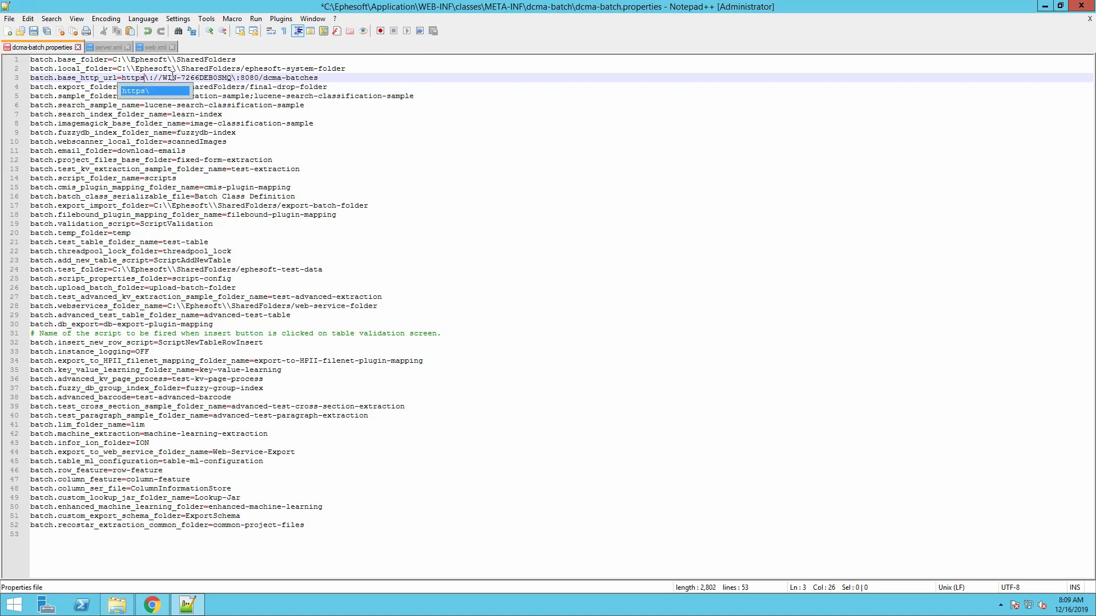
click(162, 78)
drag(173, 78, 258, 80)
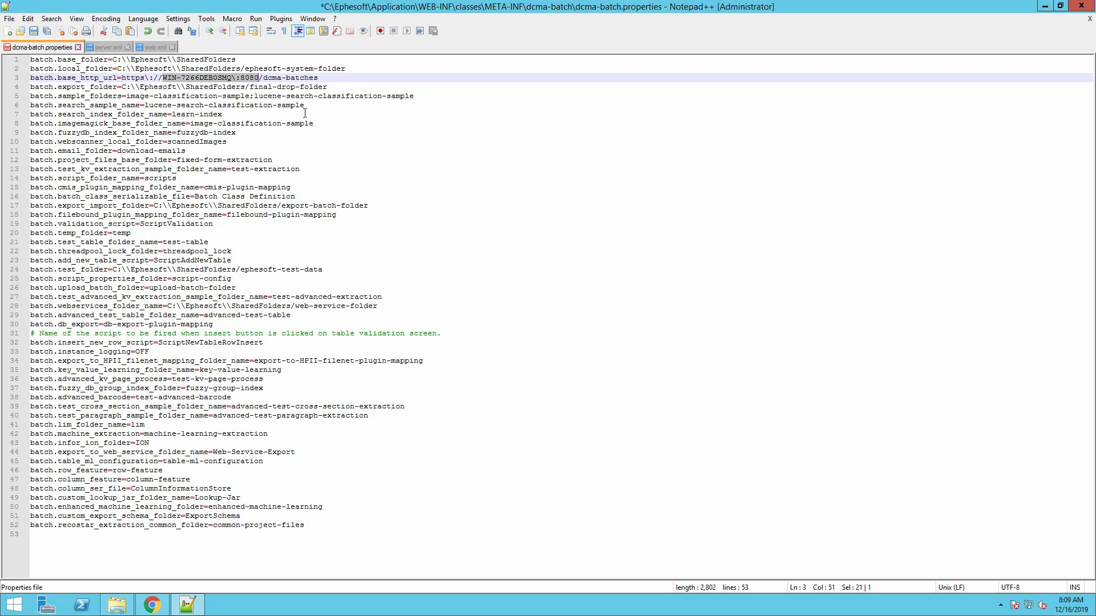
text(transact.ps.ephesoft.test)
drag(162, 78, 278, 80)
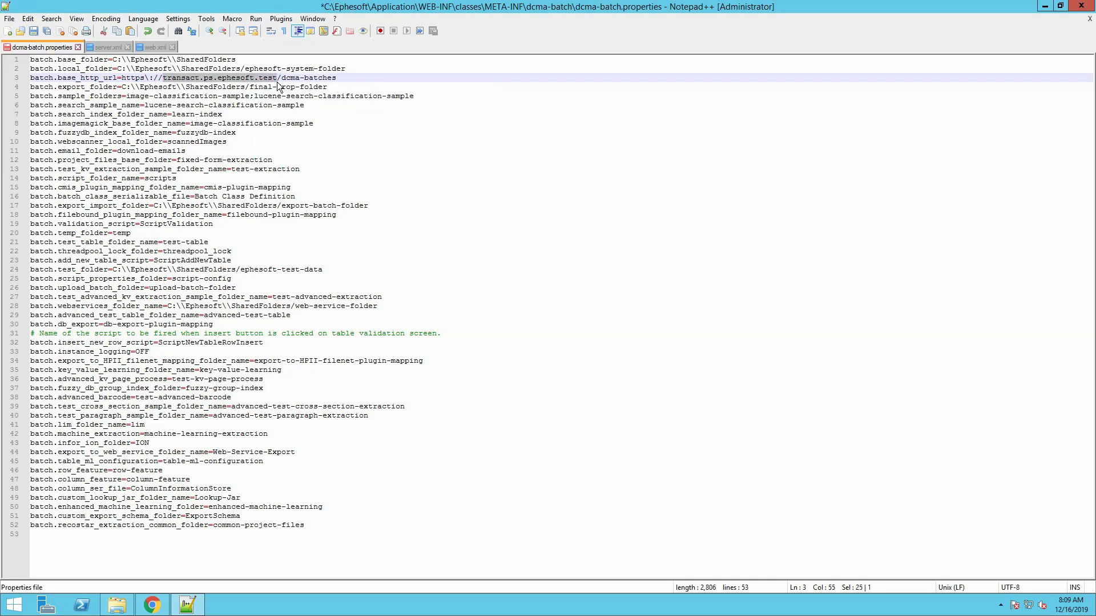
key(ctrl+s)
Open the dcma-workflows properties file from Application\WEB-INF\classes\META-INF\dcma-workflows
click(20, 31)
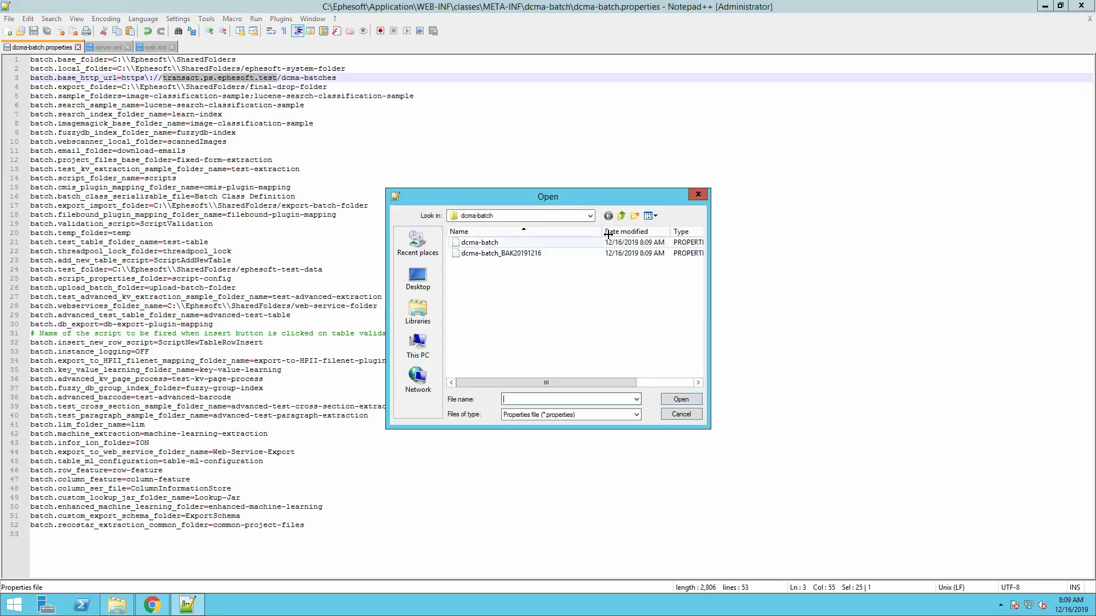
click(621, 215)
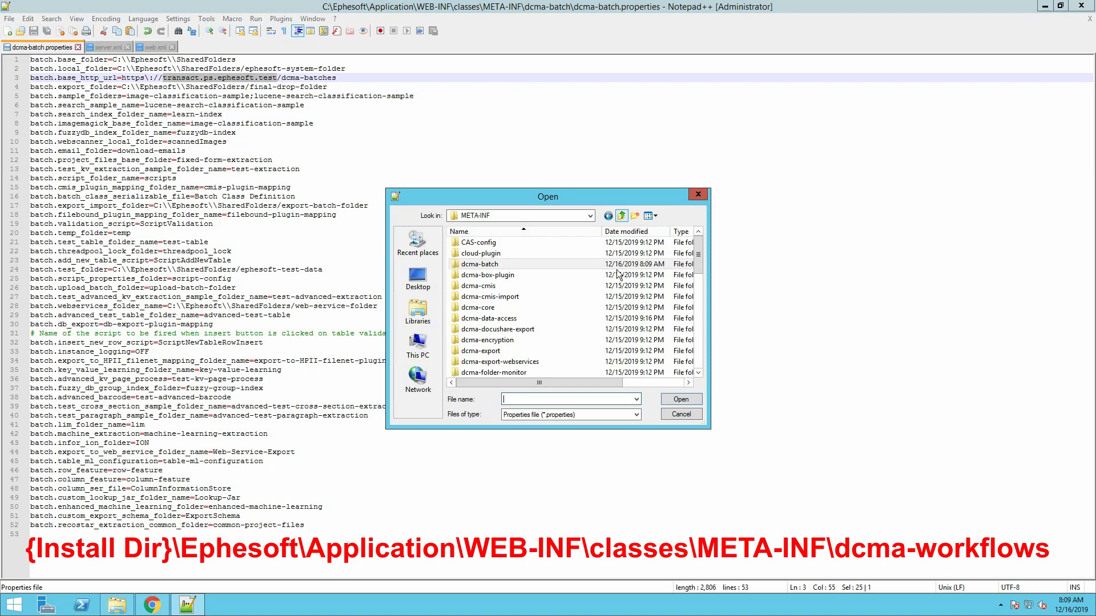
click(701, 376)
click(701, 376)
click(700, 375)
click(700, 375)
click(700, 376)
click(701, 376)
click(700, 376)
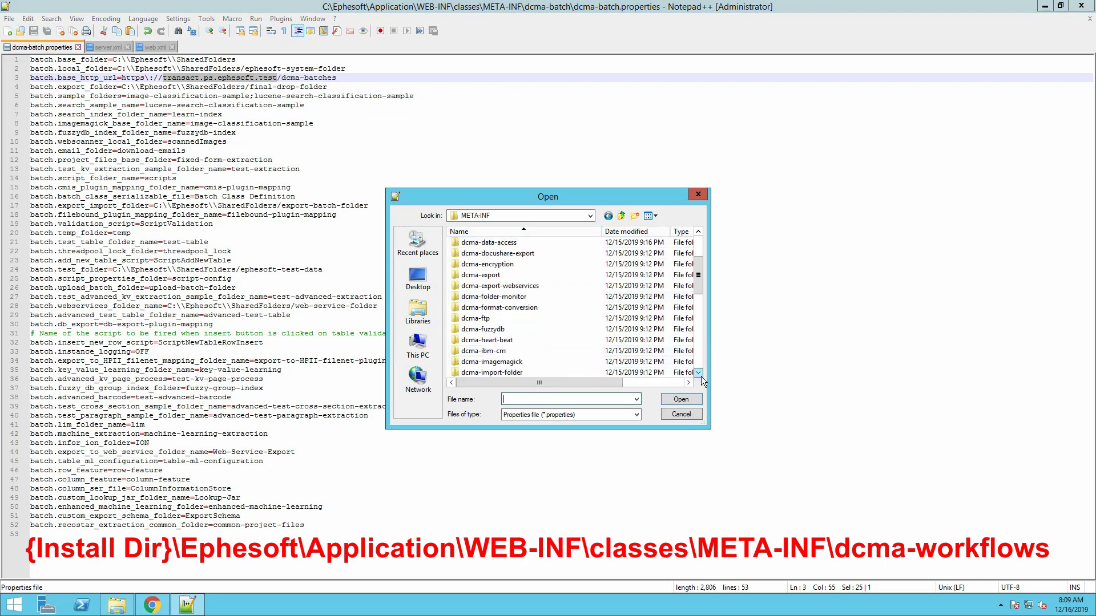
click(700, 376)
click(700, 375)
click(701, 376)
click(700, 375)
click(701, 375)
click(701, 375)
click(700, 376)
click(700, 375)
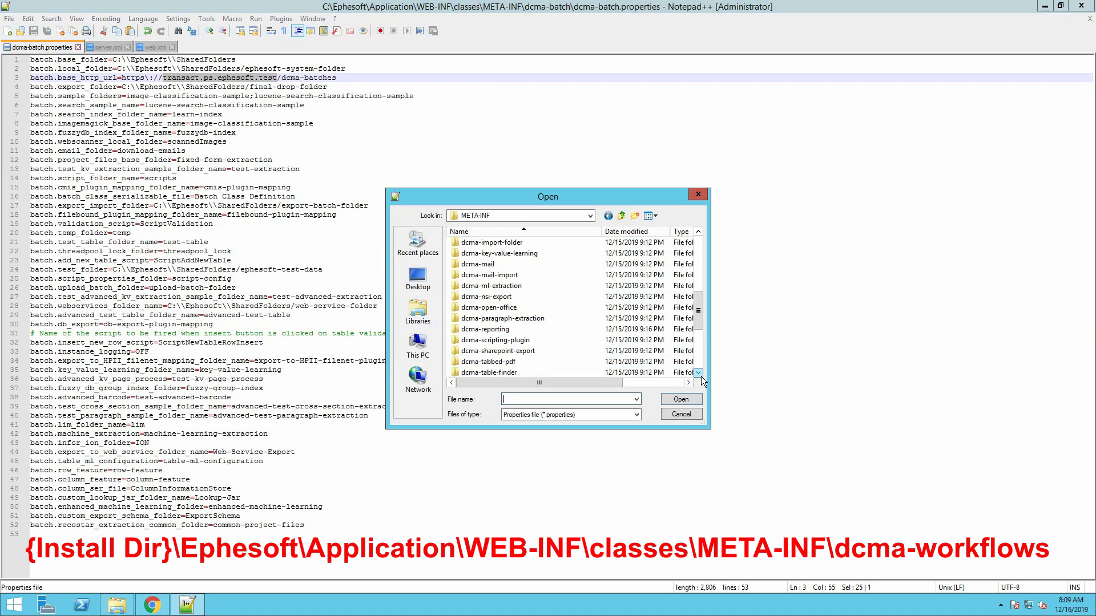
click(700, 375)
click(701, 376)
click(701, 376)
click(701, 375)
click(701, 375)
click(701, 376)
click(701, 375)
click(701, 376)
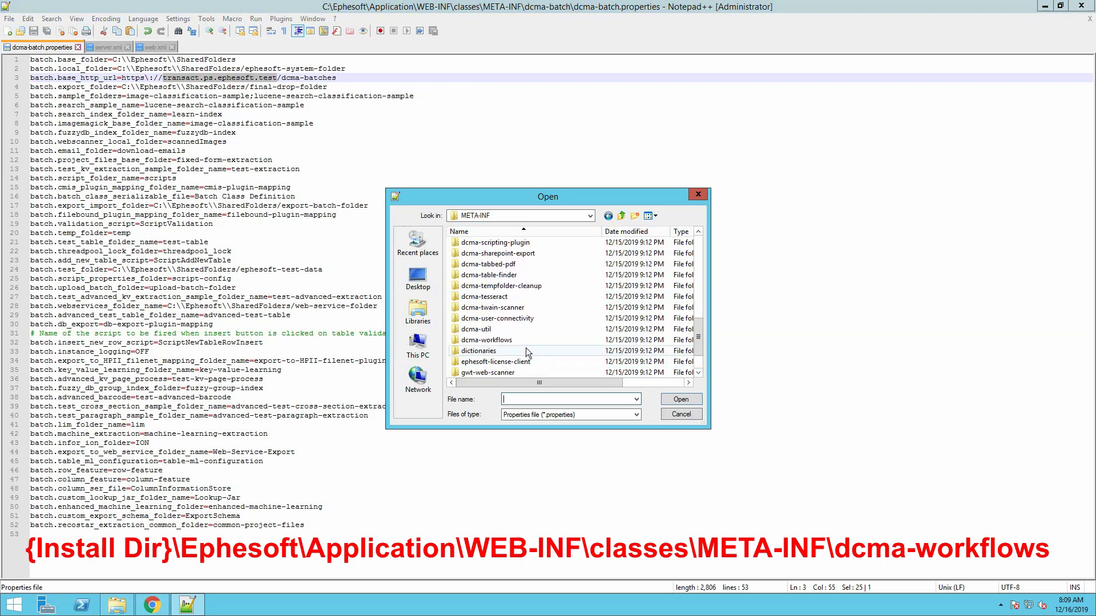
double_click(486, 340)
click(481, 253)
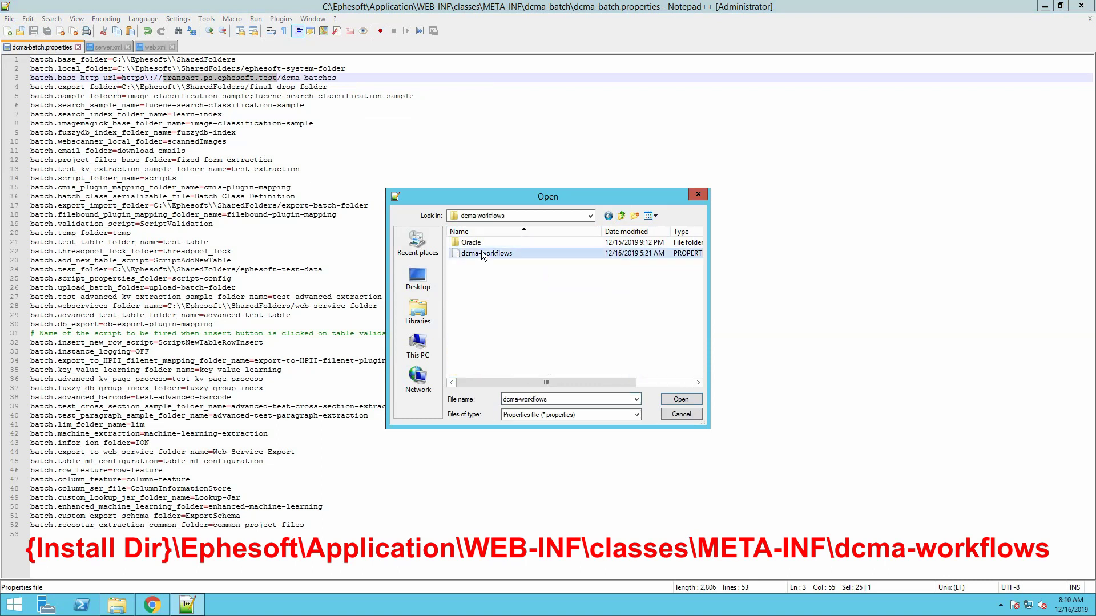
double_click(481, 253)
Save a backup copy of the dcma-workflows properties file in its folder under the name dcma-workflows_BAK20191216
click(10, 19)
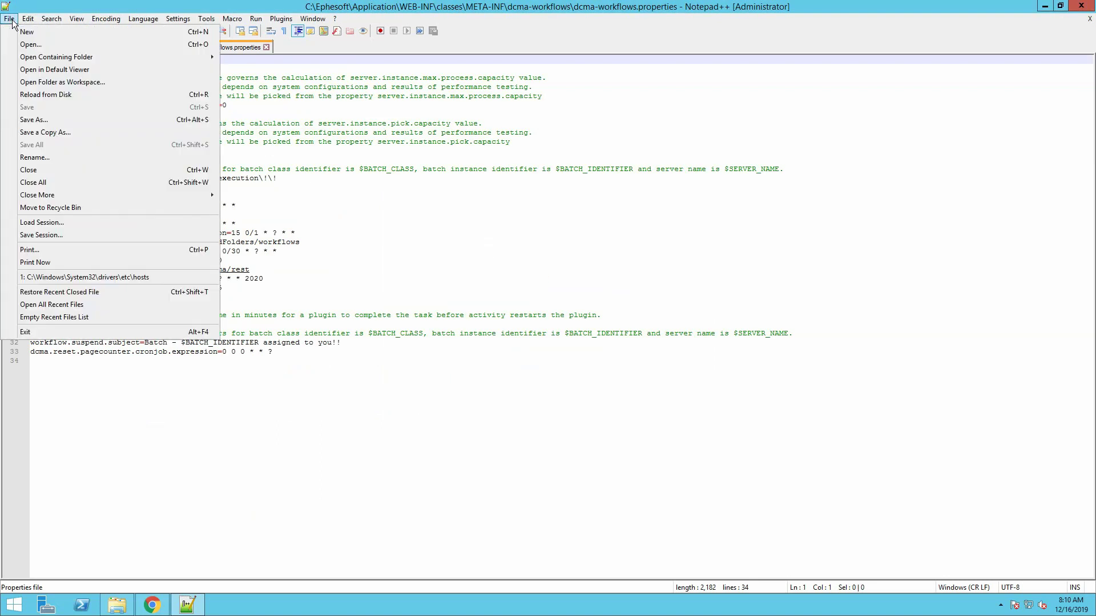
click(44, 132)
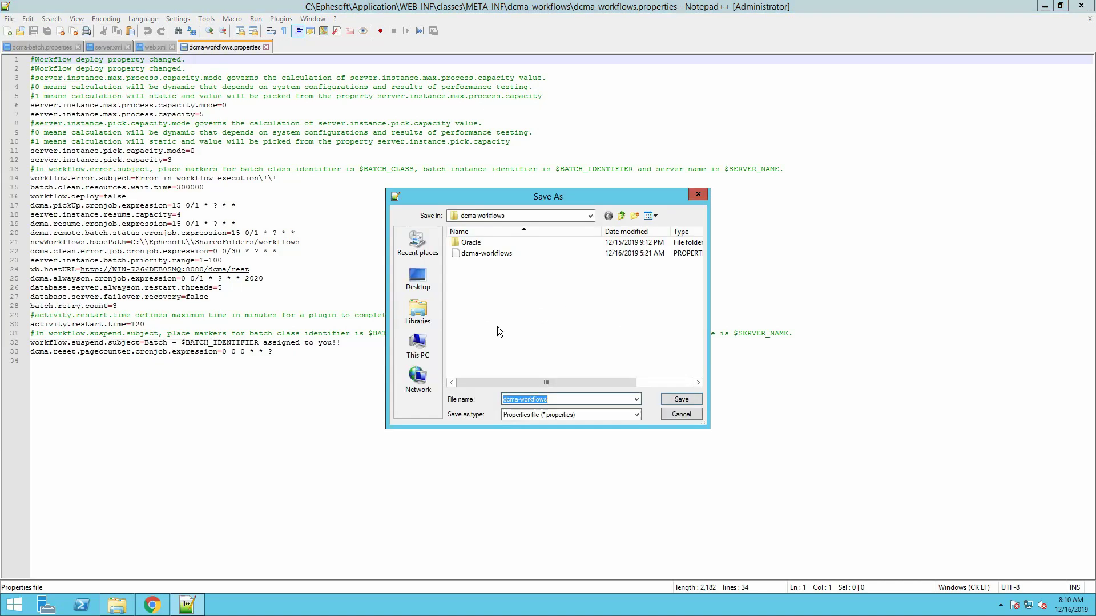
key(End)
text(_BACKUP)
key(Return)
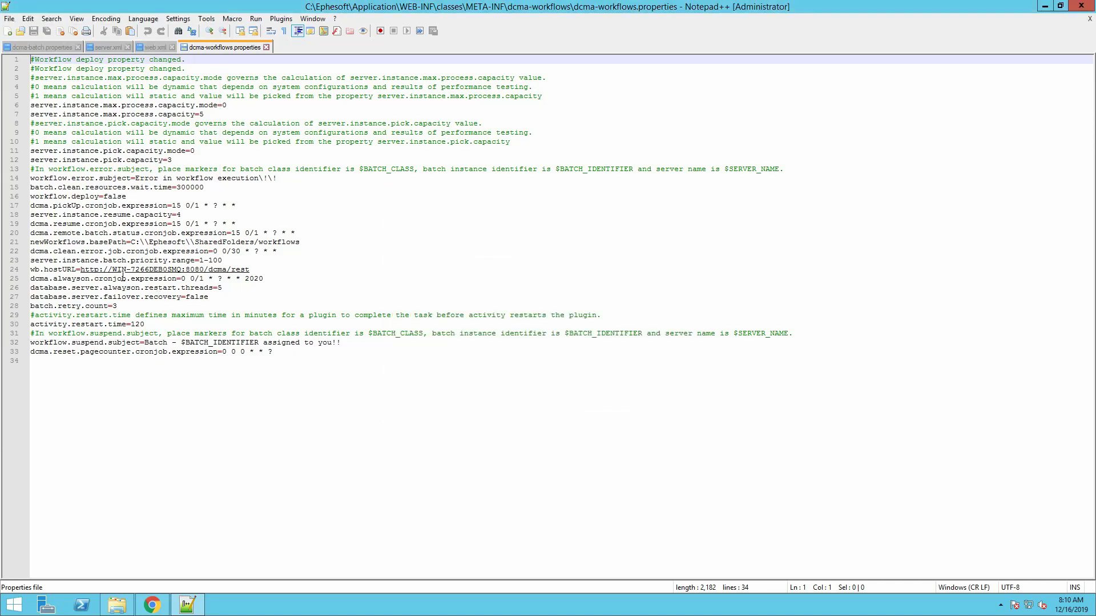
Change wb.hostURL to use https, replace its host and port with transact.ps.ephesoft.test, and save the file
click(100, 269)
text(s)
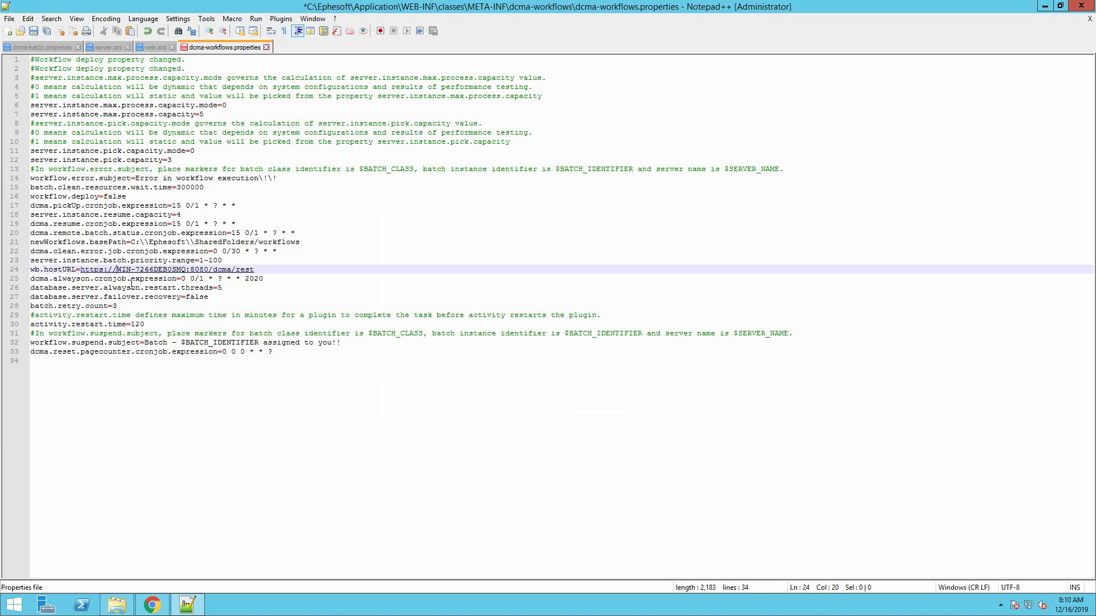
key(shift+Right)
key(shift+Right)
key(shift+Right)
key(shift+Right)
key(shift+Right)
key(shift+Right)
key(shift+Right)
key(shift+Right)
key(shift+Right)
key(shift+Right)
key(shift+Right)
key(shift+Right)
key(shift+Right)
key(shift+Right)
key(shift+Right)
key(shift+Right)
key(shift+Right)
key(shift+Right)
key(shift+Right)
key(shift+Right)
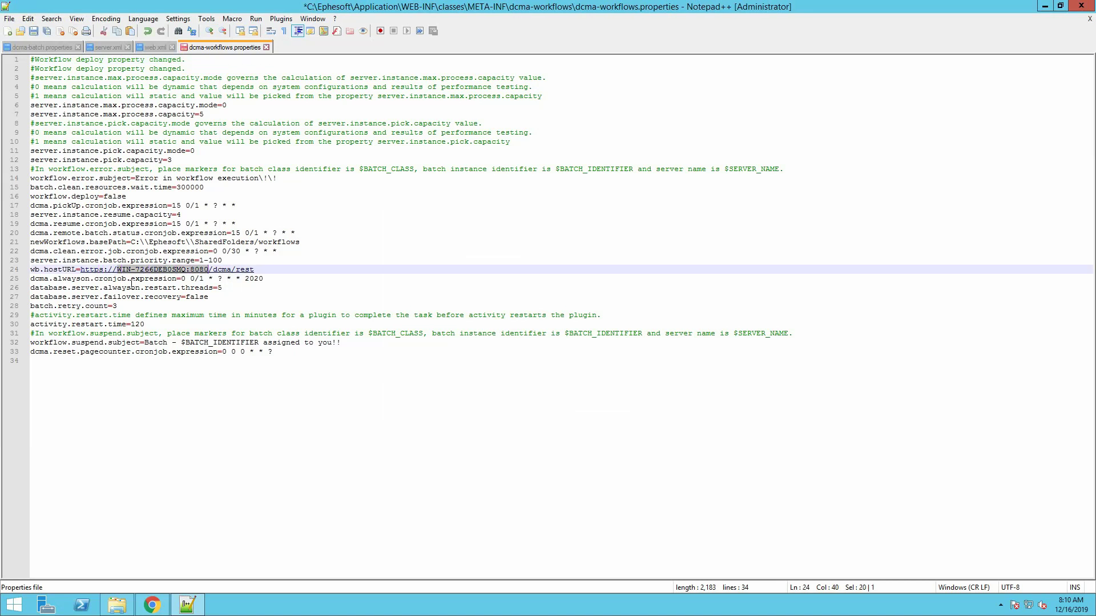
text(transact.ps.ephesoft.test)
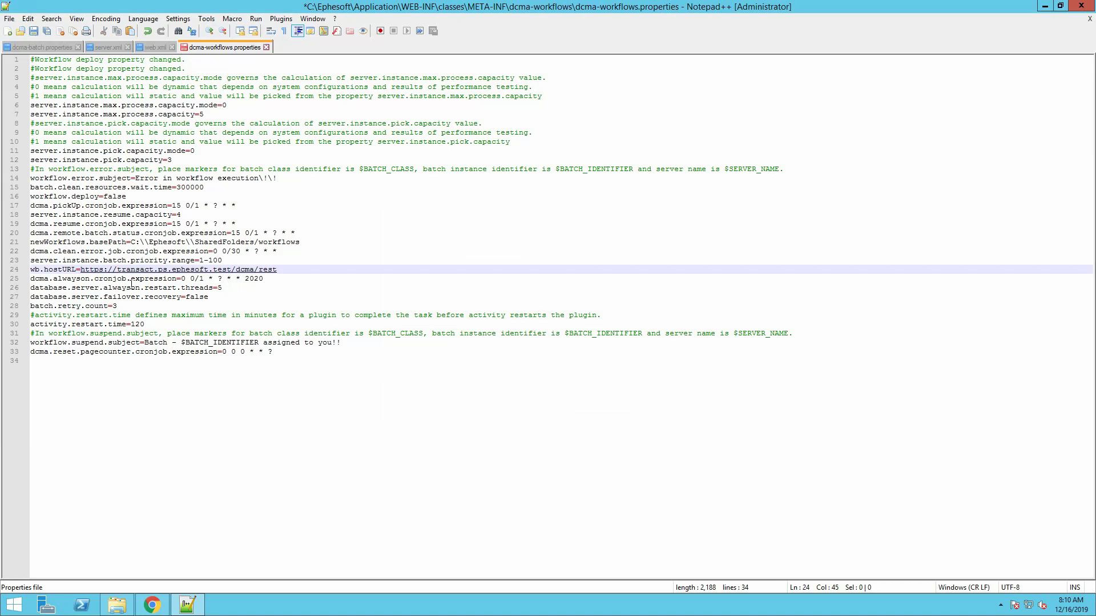
key(ctrl+s)
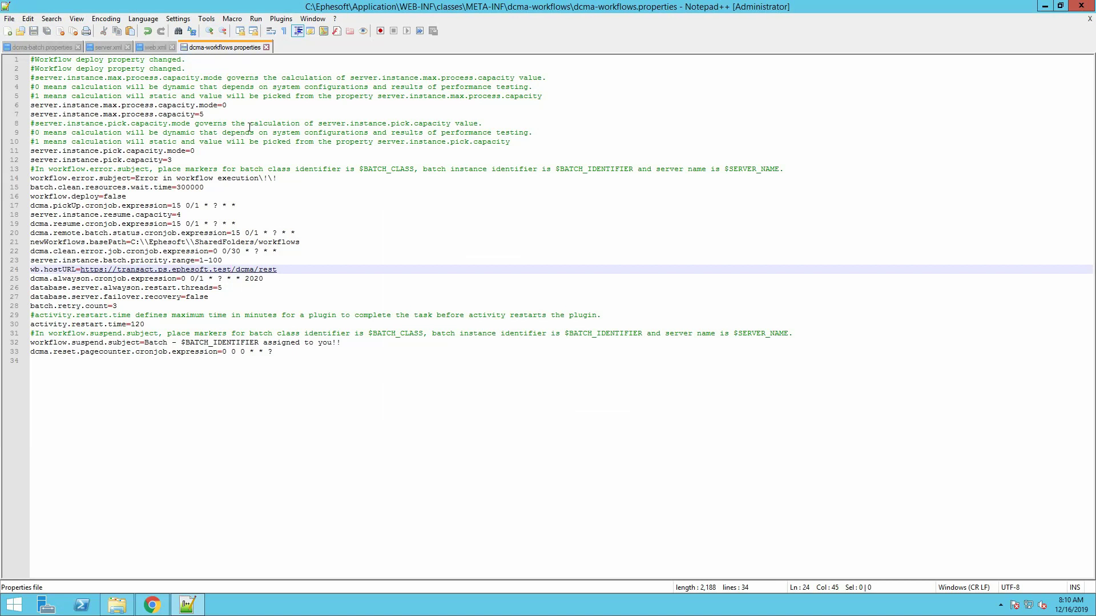
Open home.html from the Ephesoft\Application folder
click(23, 34)
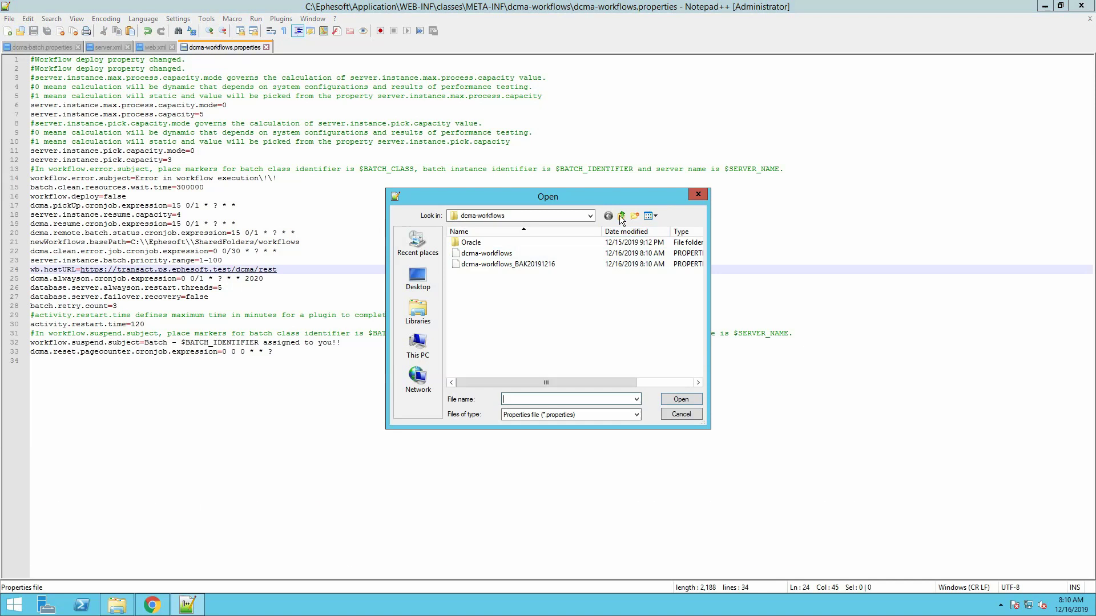
click(589, 216)
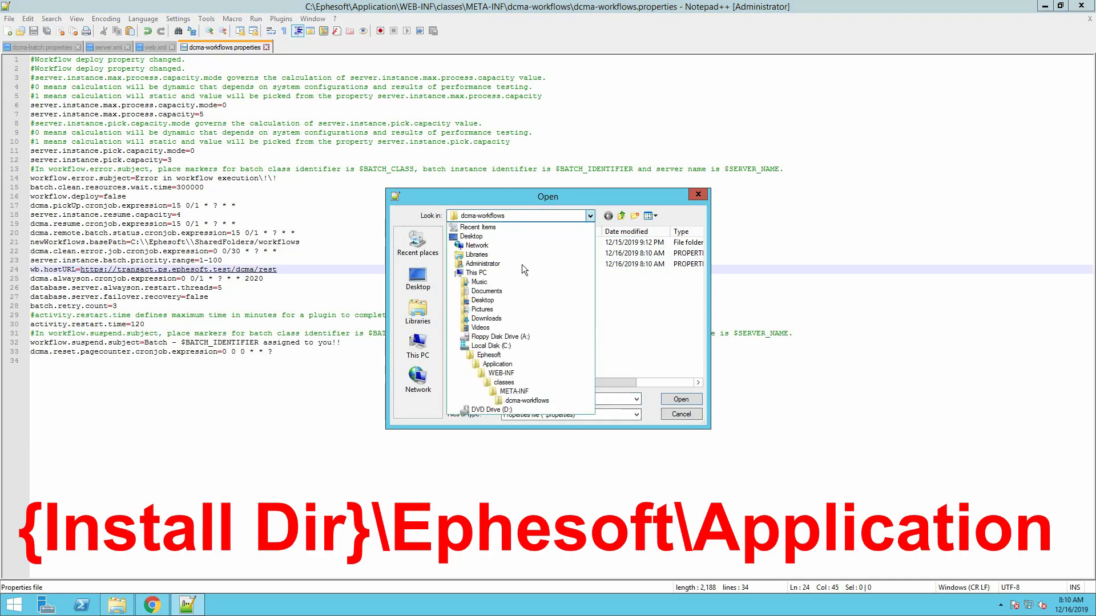
click(505, 365)
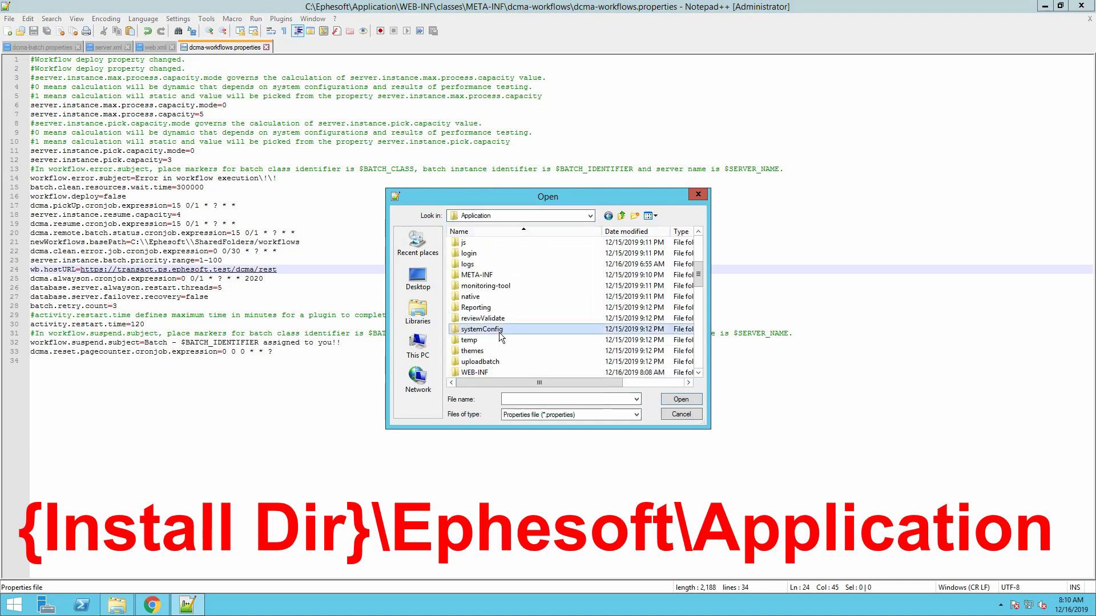
scroll(501, 337, down, 3)
scroll(501, 336, down, 3)
double_click(486, 308)
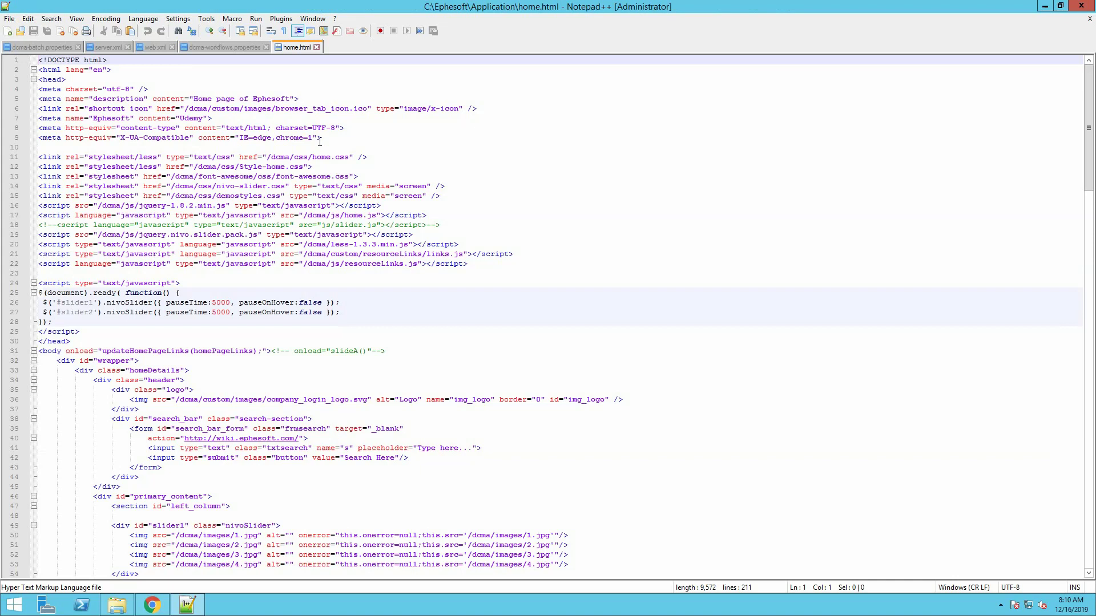
Save a backup copy of home.html in the Application folder, adding a suffix that starts with _BAK2019
click(9, 18)
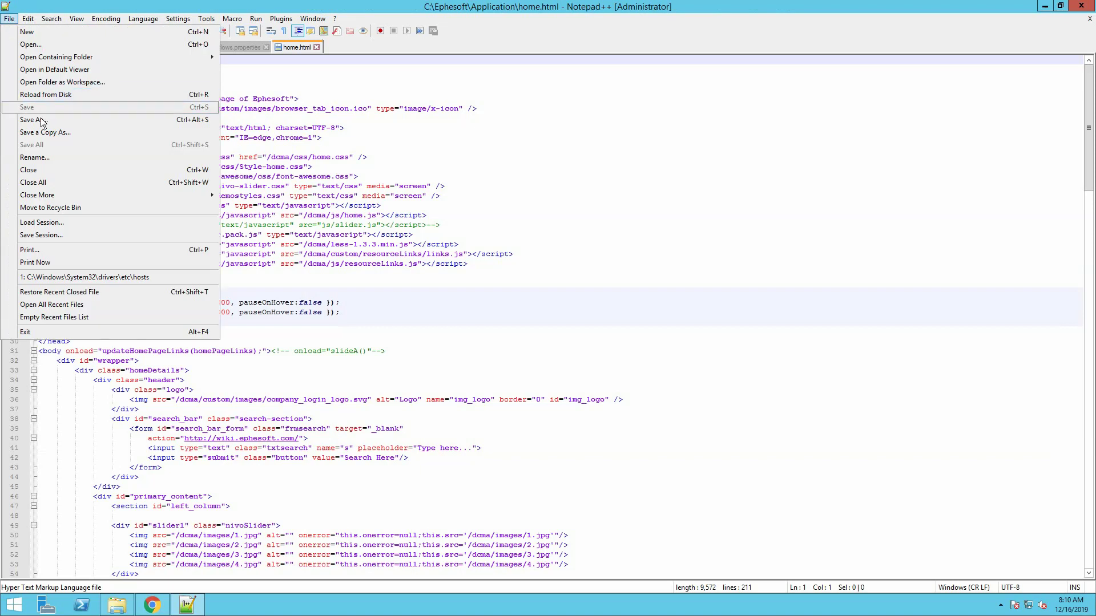
click(47, 133)
key(End)
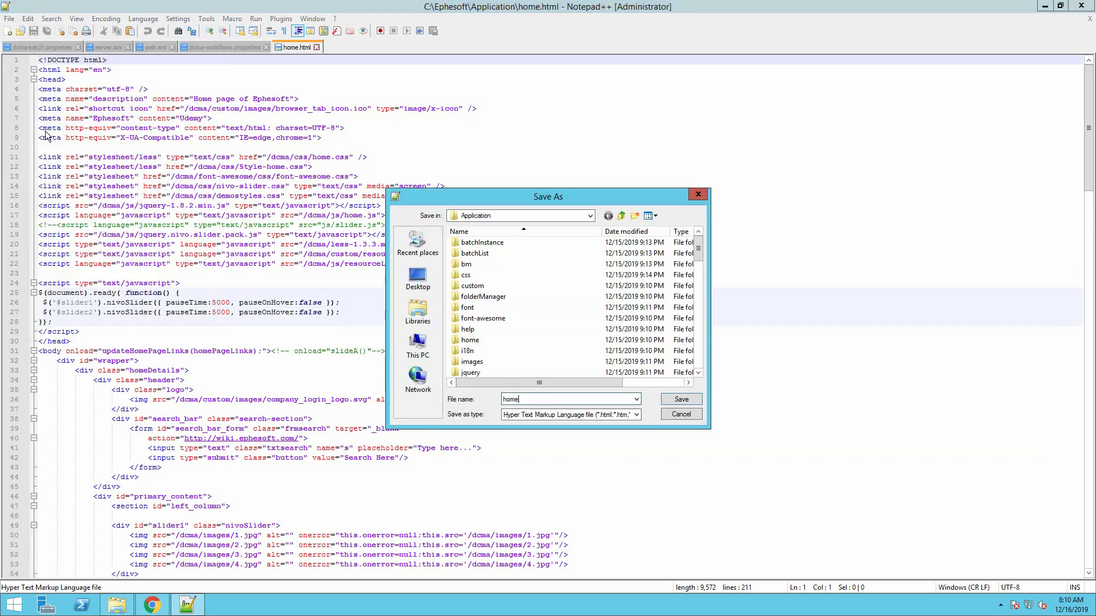
text(_BAK2019)
key(Return)
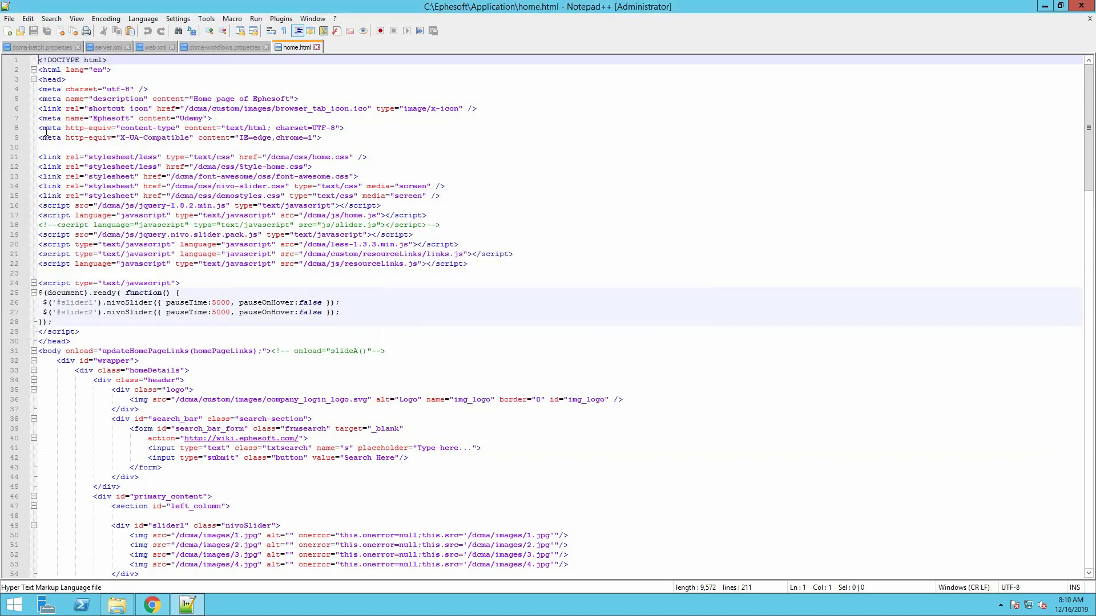
Change the search bar form's action URL in home.html to use https and replace its wiki subdomain with docs
scroll(360, 305, down, 4)
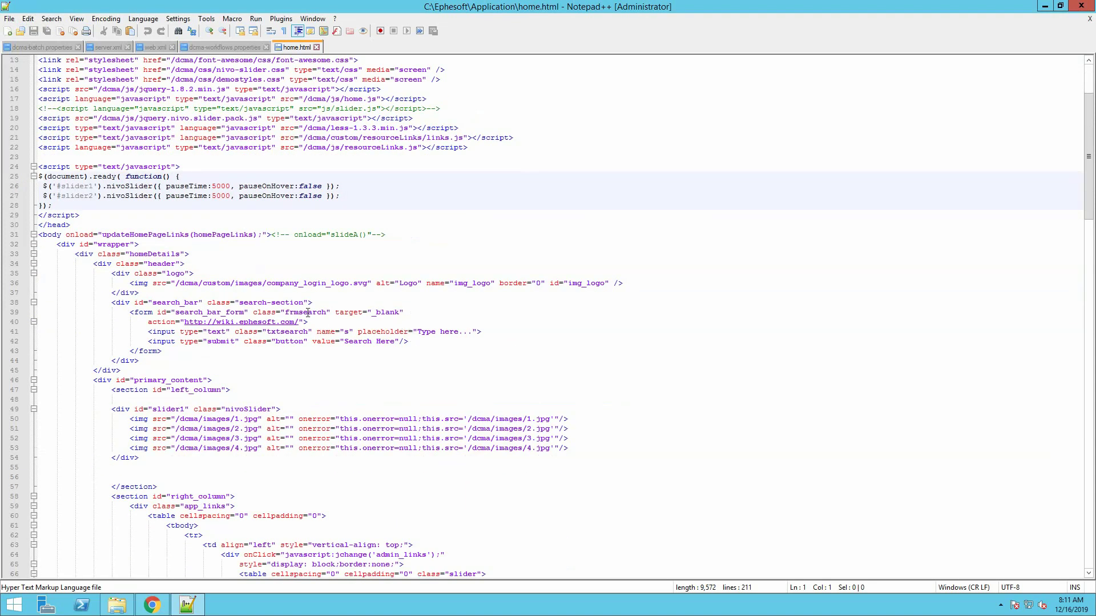
click(209, 313)
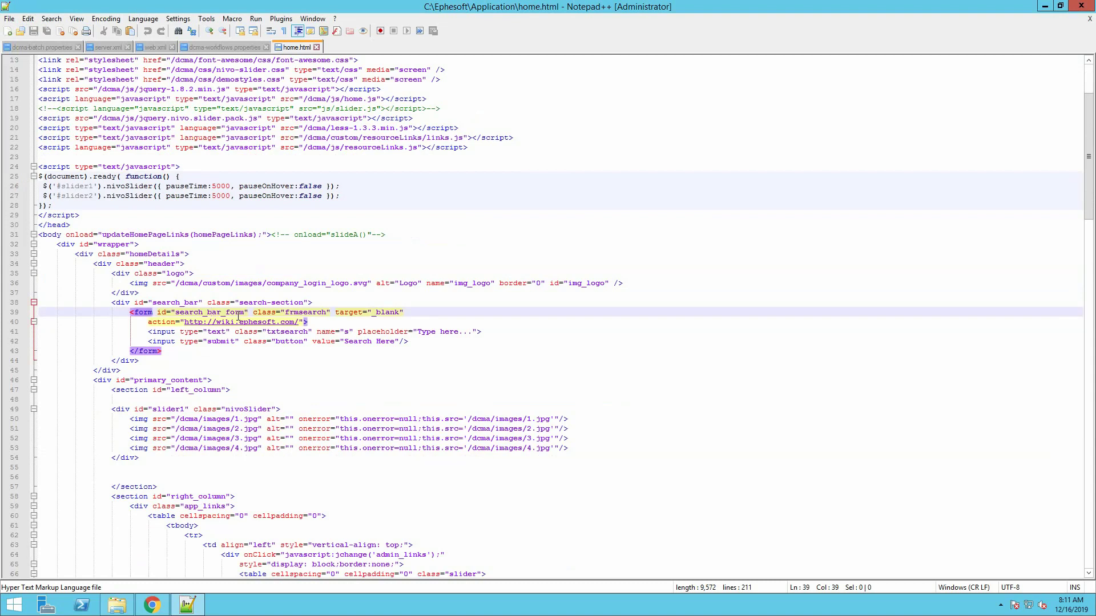
key(Down)
key(Left)
key(Left)
text(s)
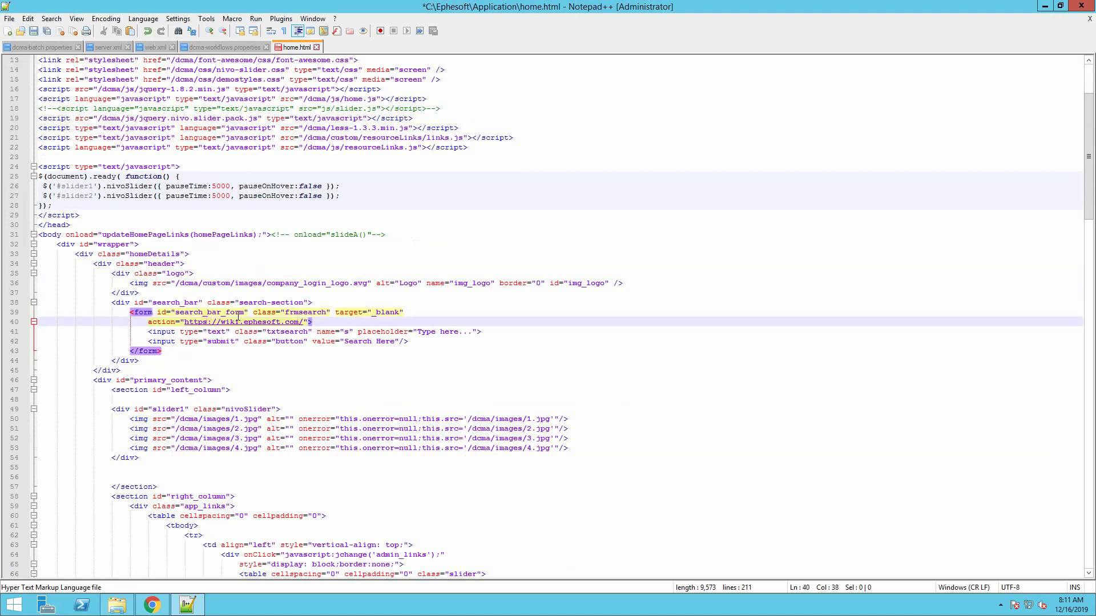
key(Right)
key(Right)
key(Right)
key(Delete)
key(Delete)
key(Delete)
key(Delete)
key(Delete)
key(Right)
key(Right)
key(Right)
key(Right)
key(Right)
key(Right)
key(Right)
key(Right)
text(docs)
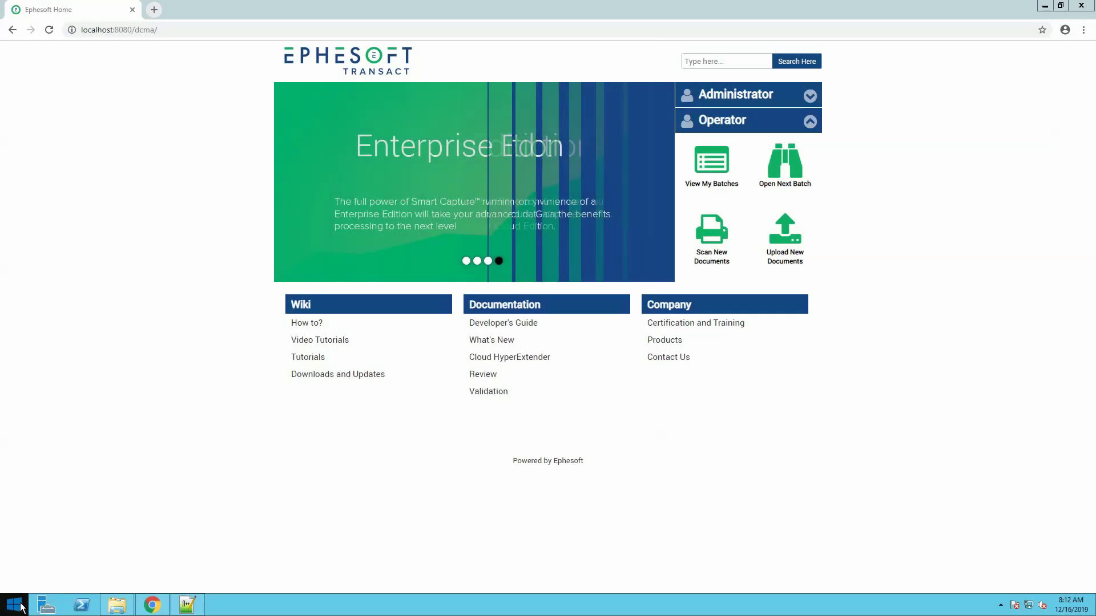
Search Windows for Services and open the Services console
click(22, 607)
text(serv)
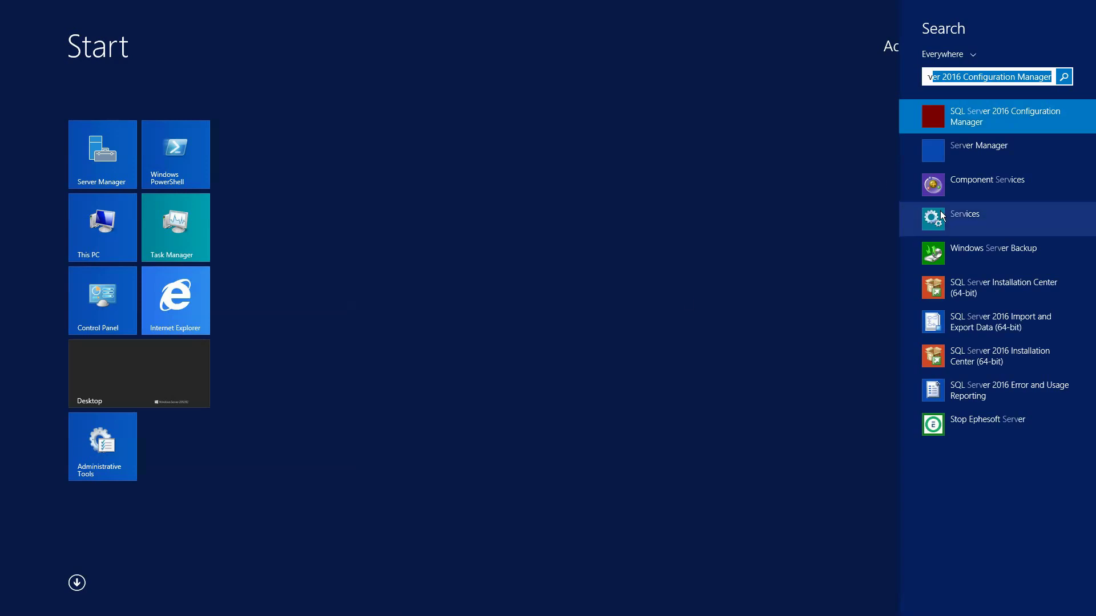
click(965, 215)
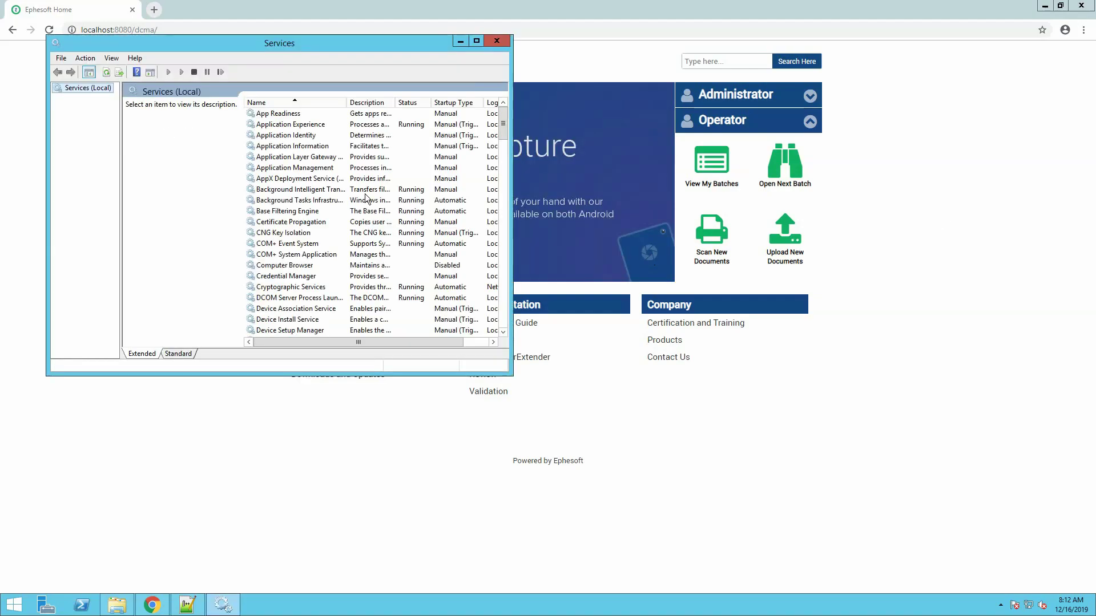
Restart the EphesoftTransact service
click(320, 211)
scroll(320, 214, down, 3)
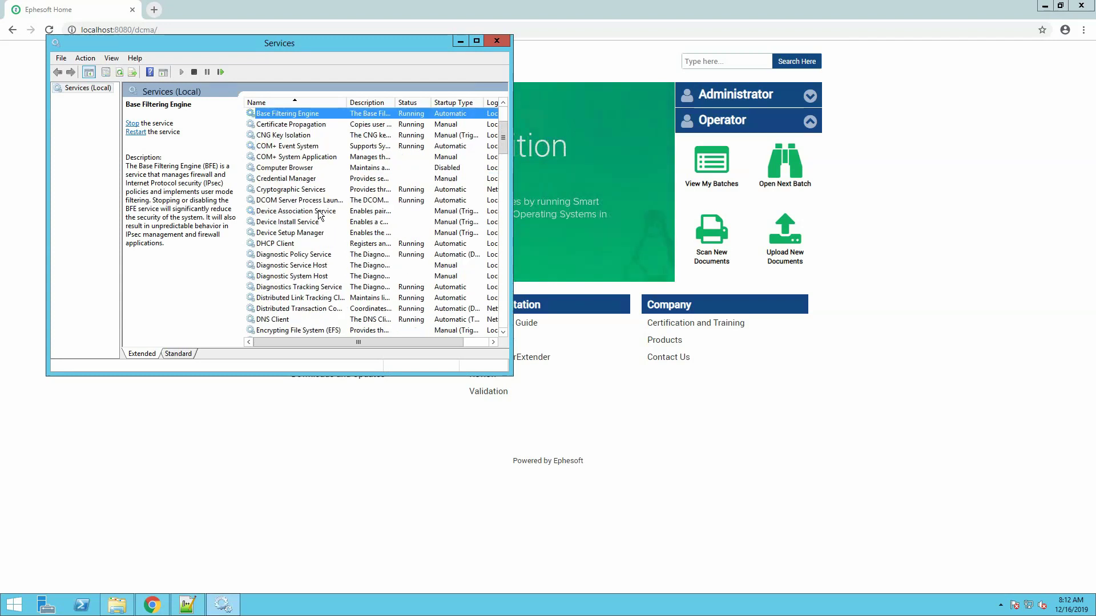
scroll(318, 217, down, 4)
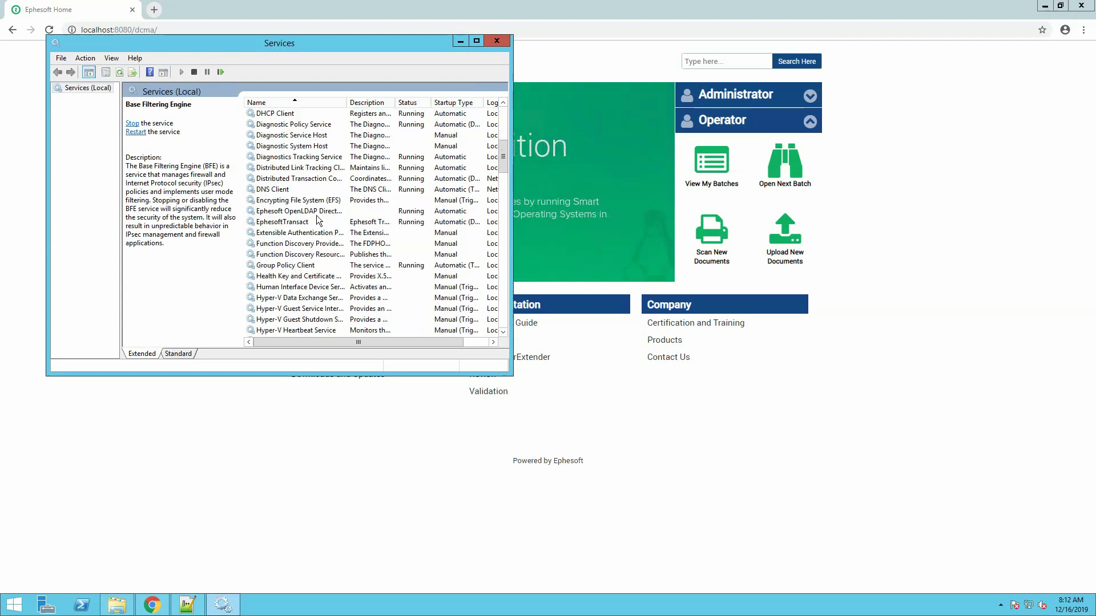
right_click(283, 222)
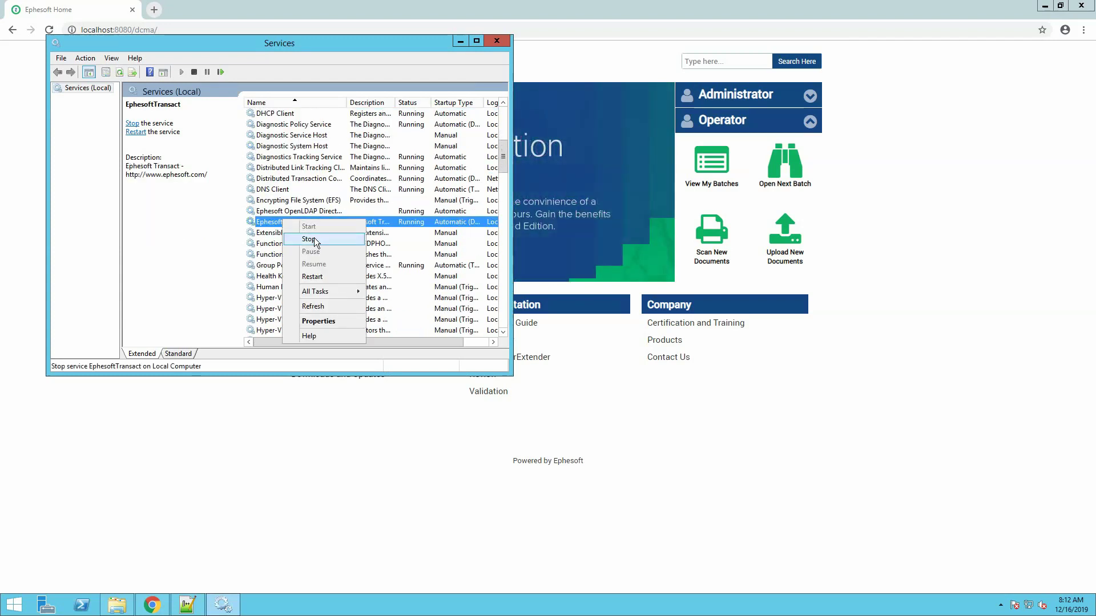
click(323, 278)
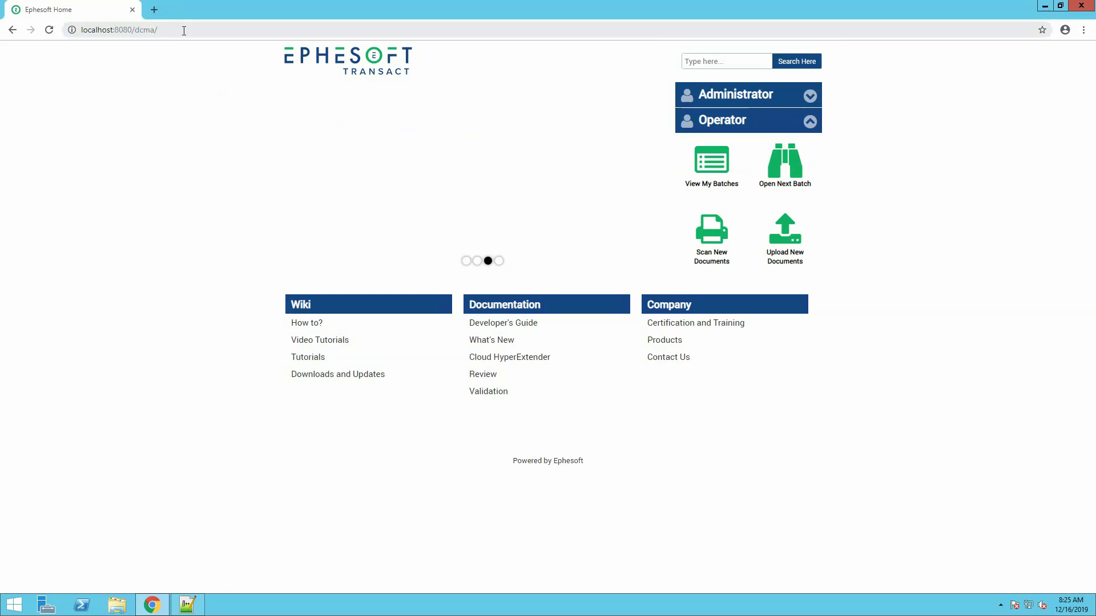
click(184, 30)
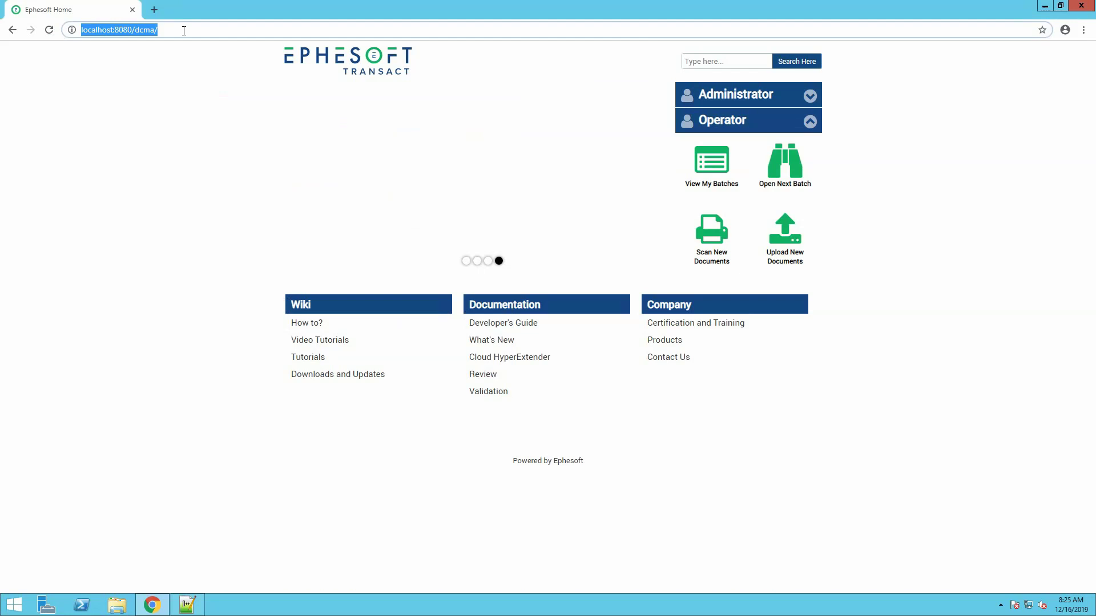
text(http)
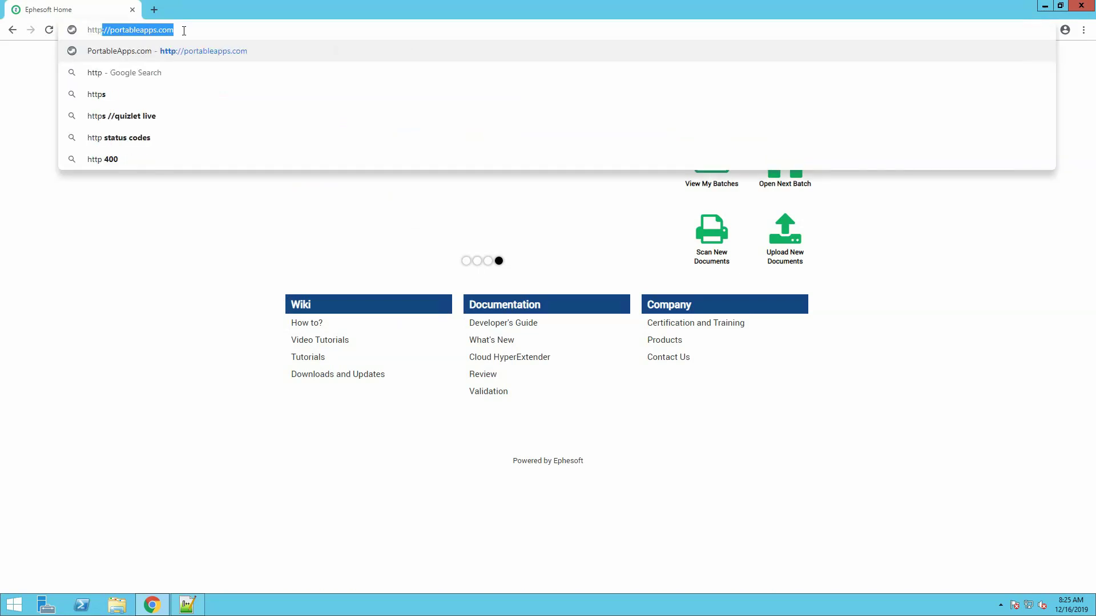
text(s://transact)
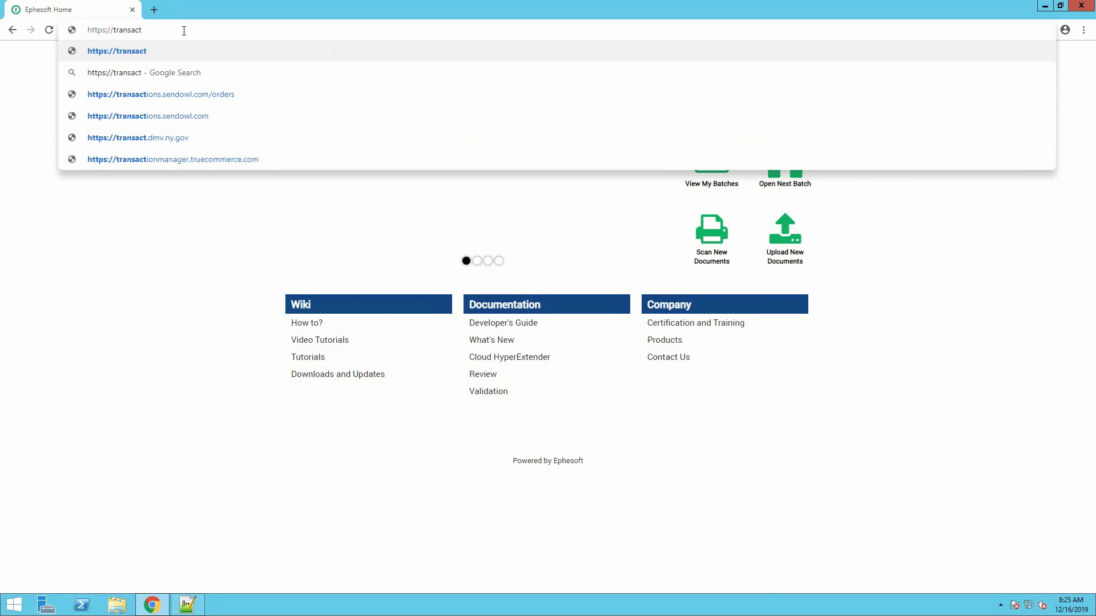
text(.p)
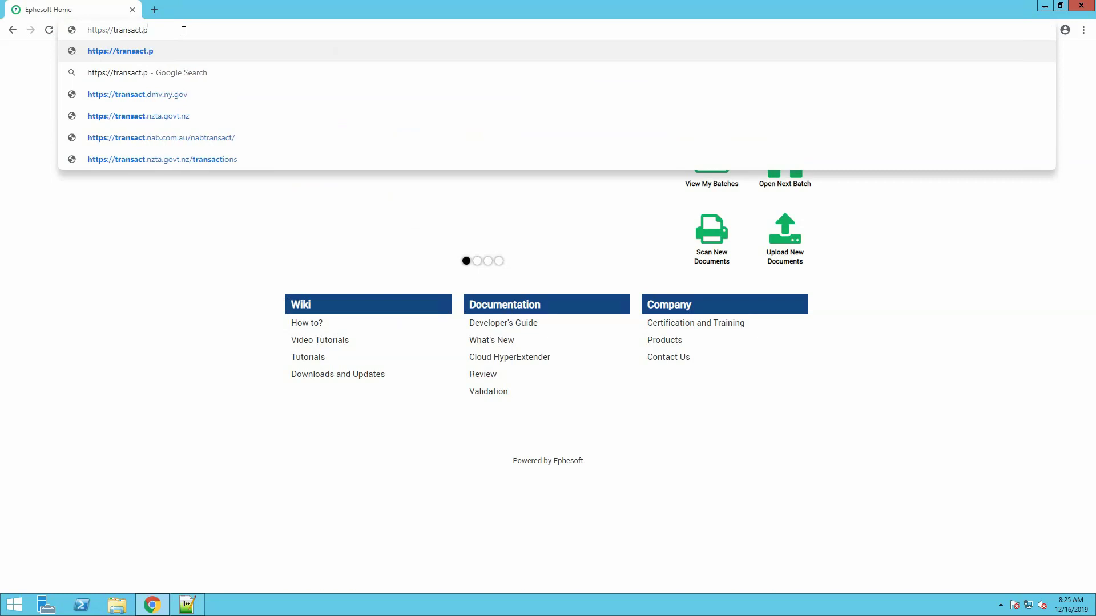
text(s.ephesoft.test/dcma/)
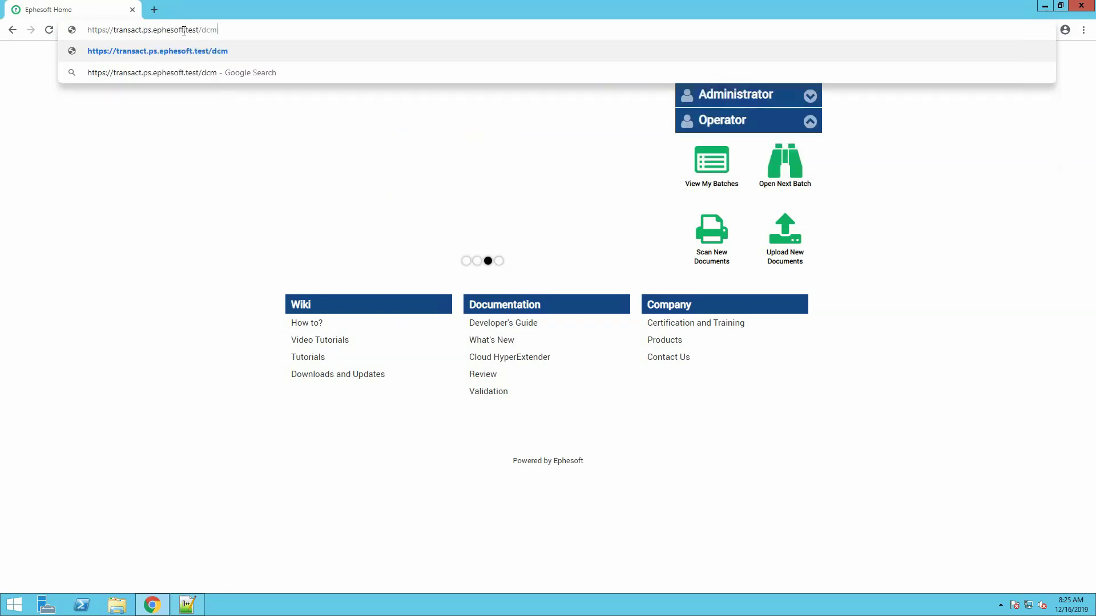
key(Return)
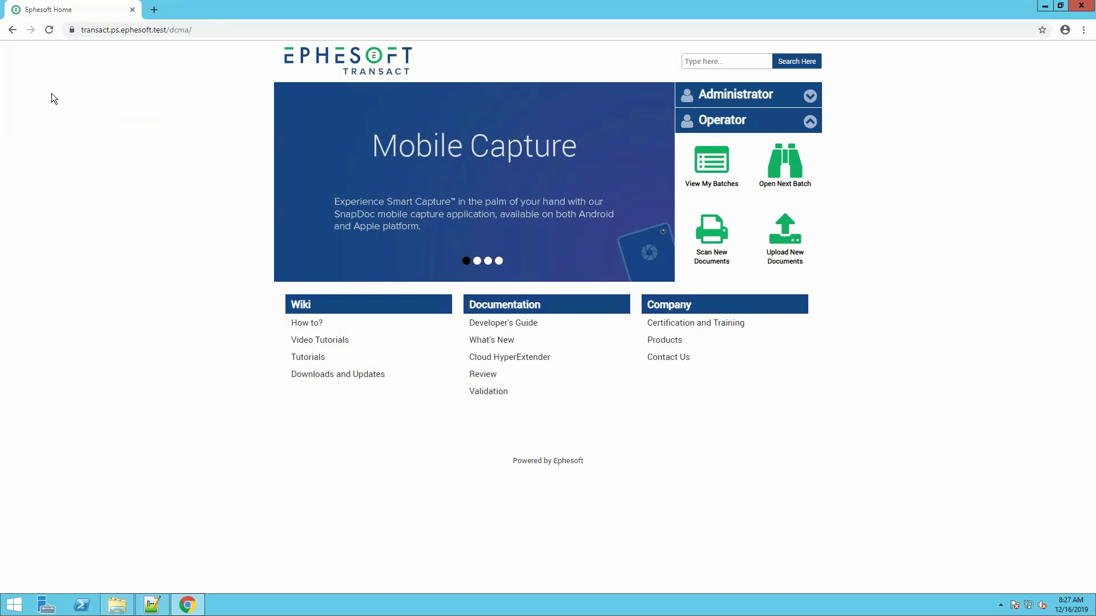
click(72, 30)
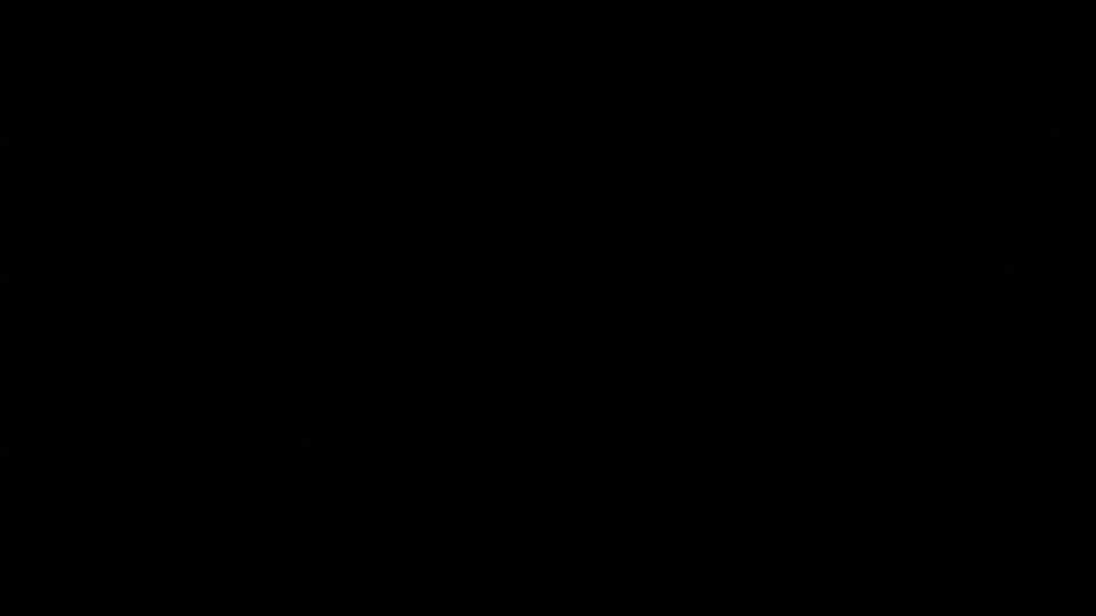